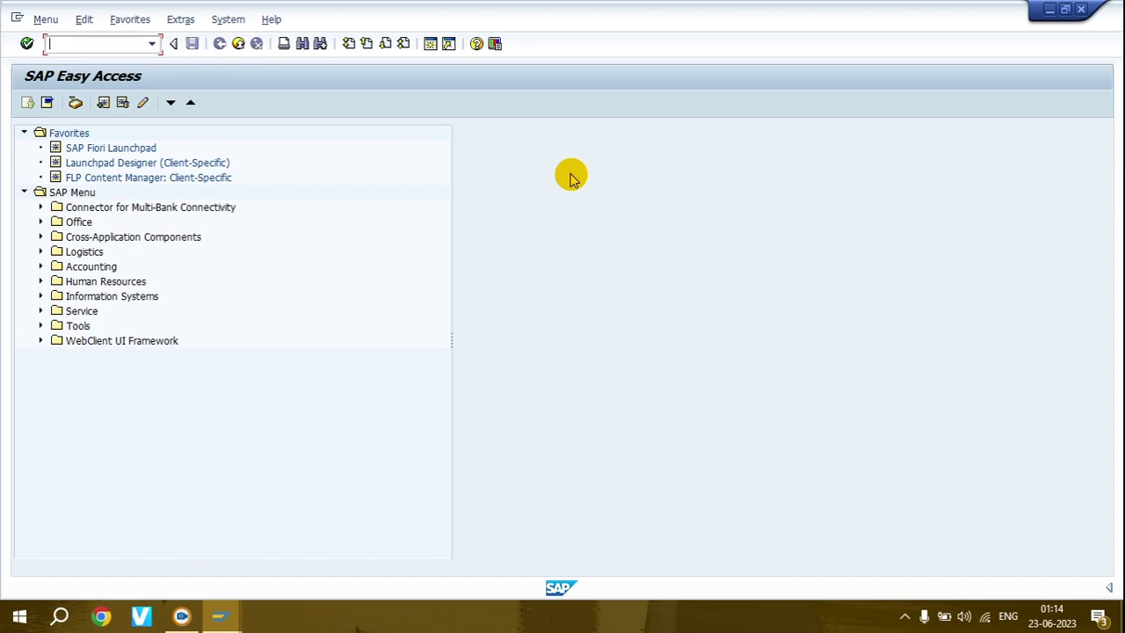
- In SE38, change the program name from ZPWD6 to ZPWD3 and execute it
text(se38)
key(Return)
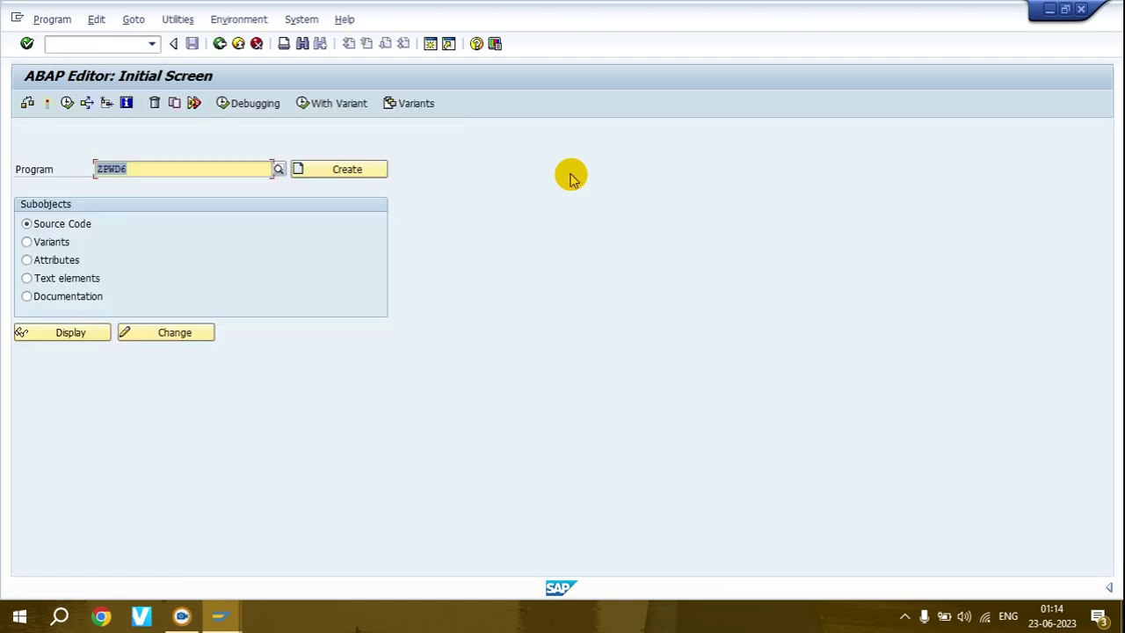
click(203, 168)
key(BackSpace)
text(3)
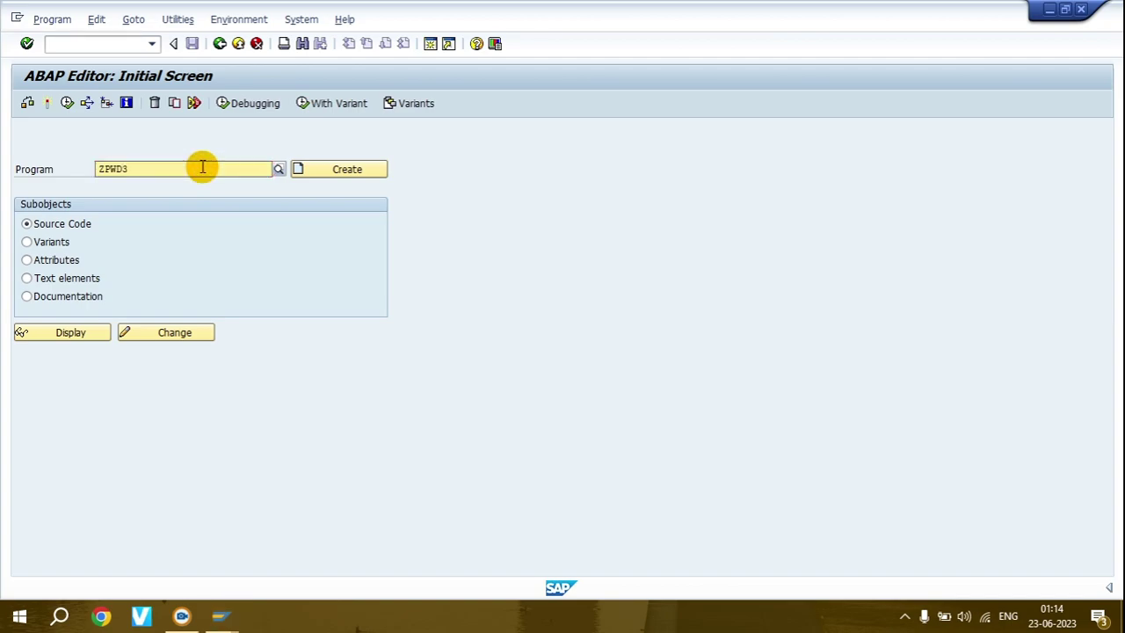
double_click(202, 167)
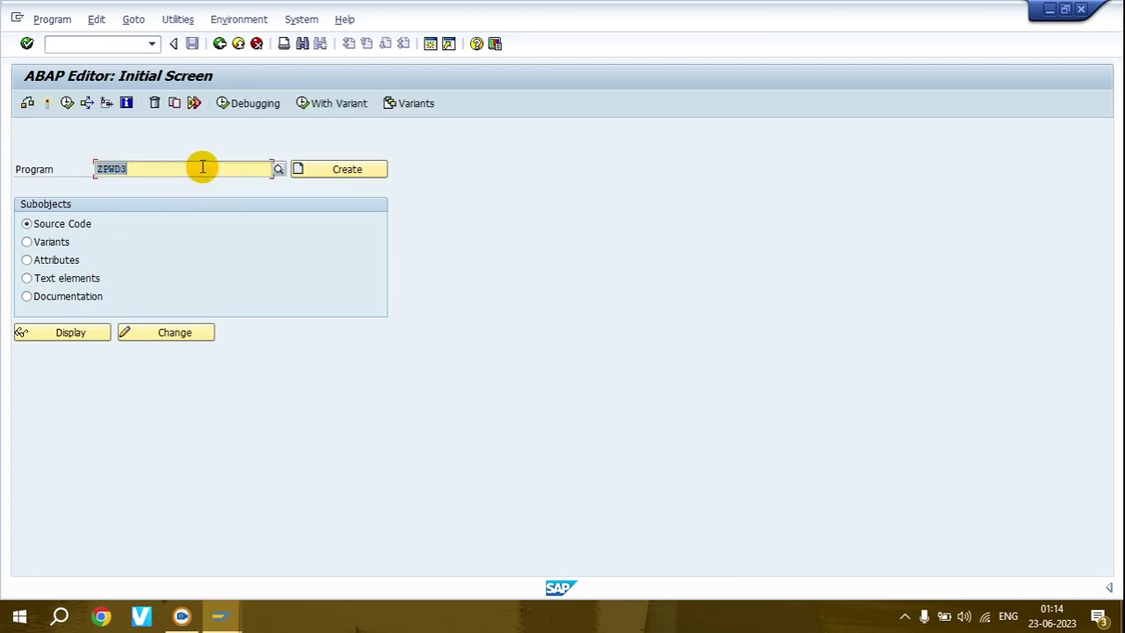
click(67, 104)
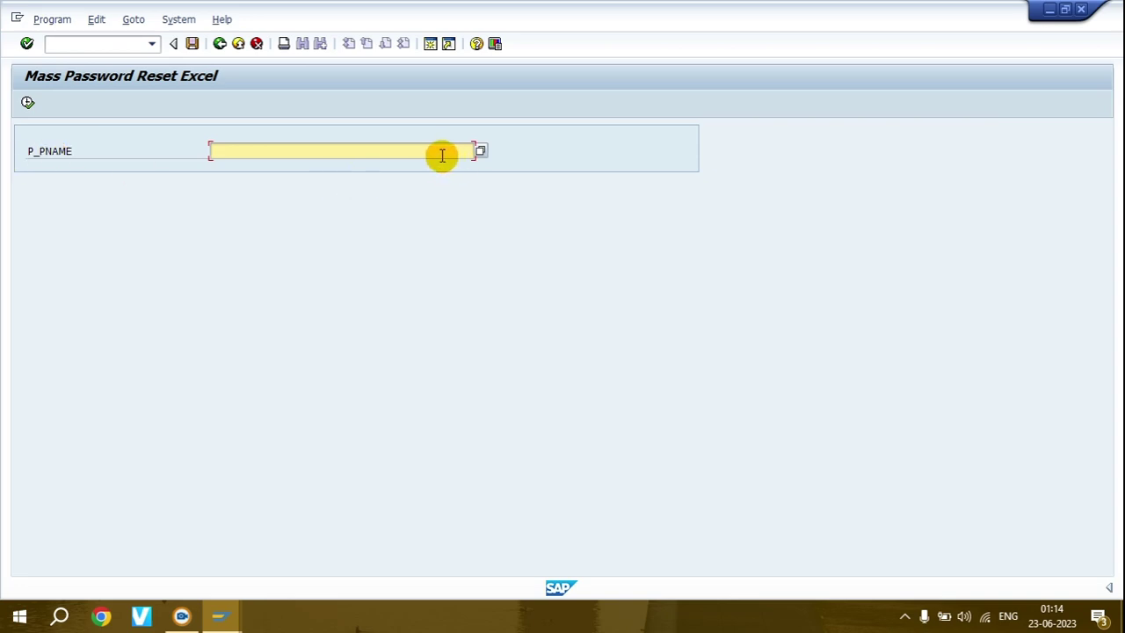
- Search Windows for 'exc' and launch Excel 2013 with a blank workbook
click(59, 618)
text(ex)
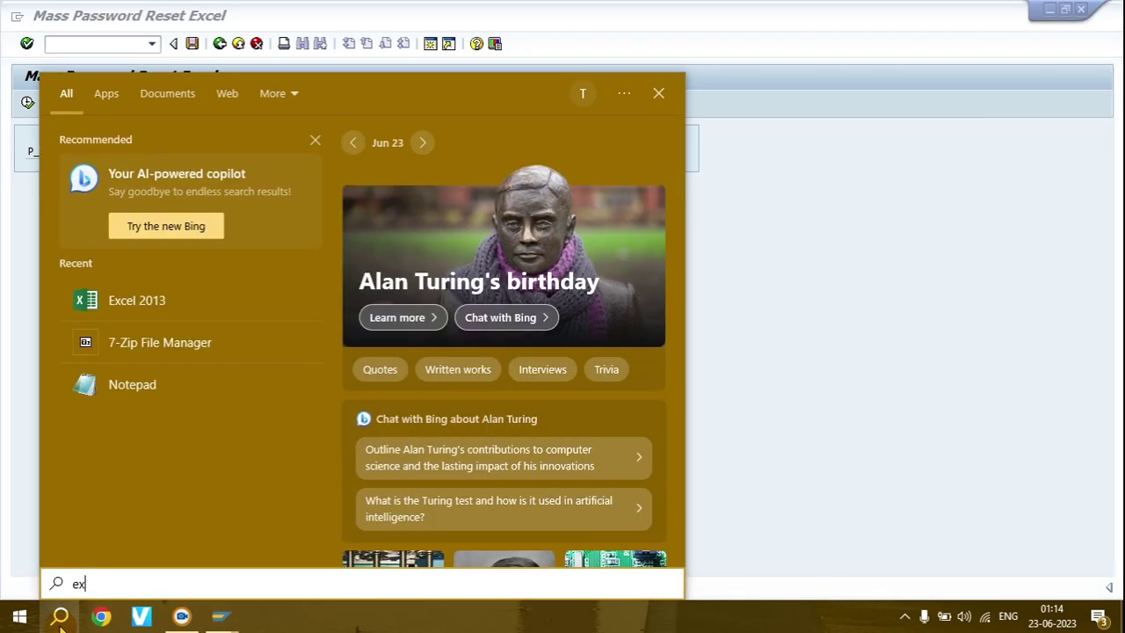
text(c)
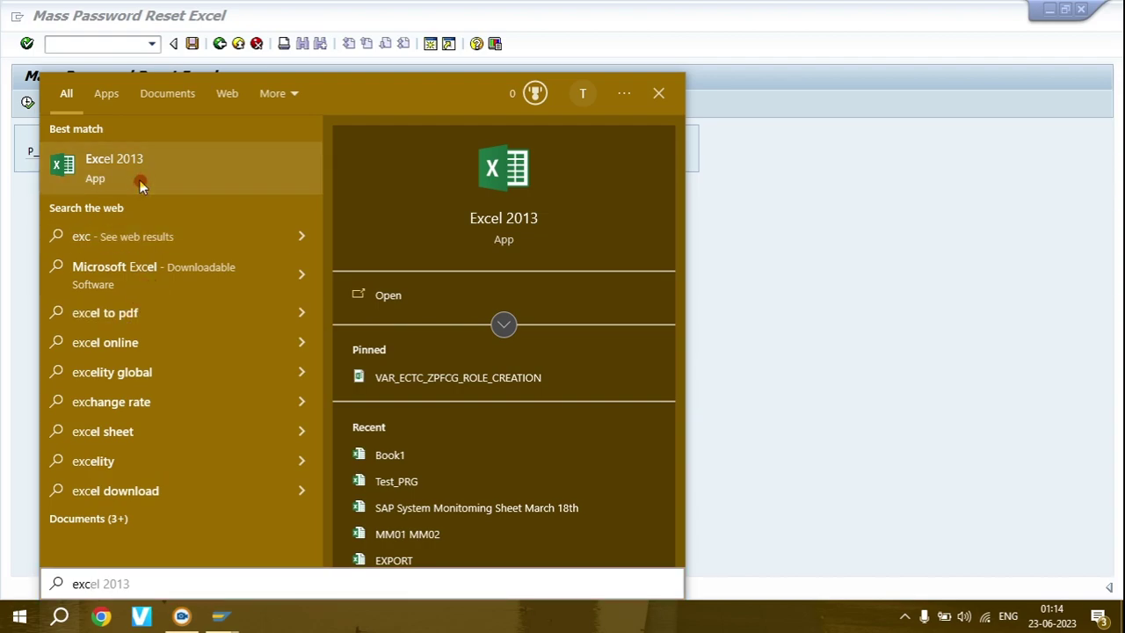
click(666, 101)
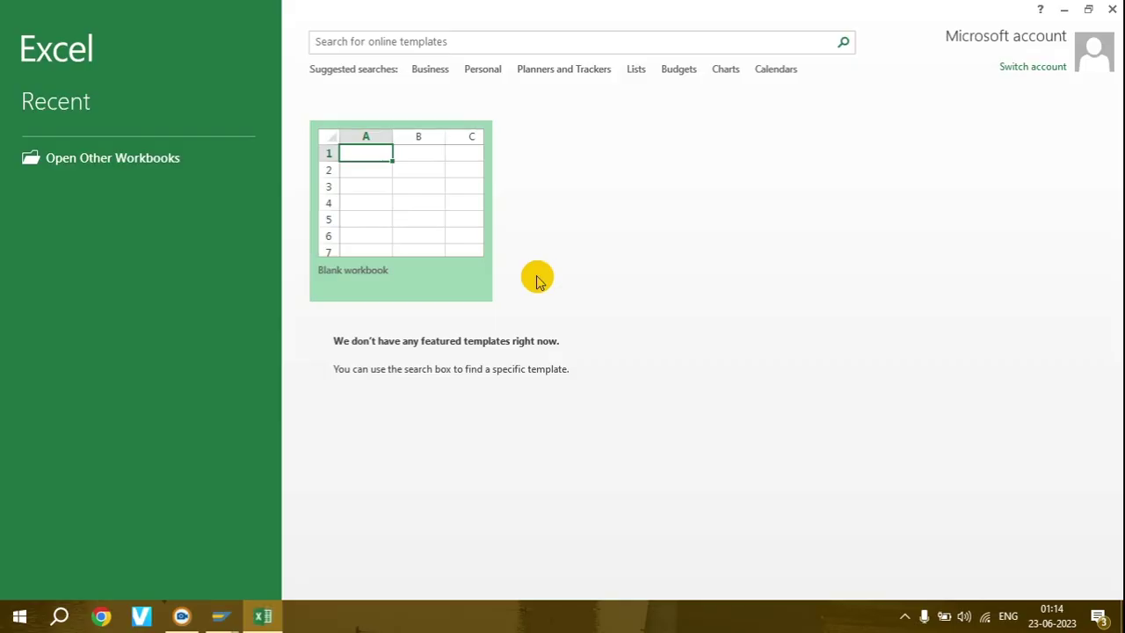
click(352, 205)
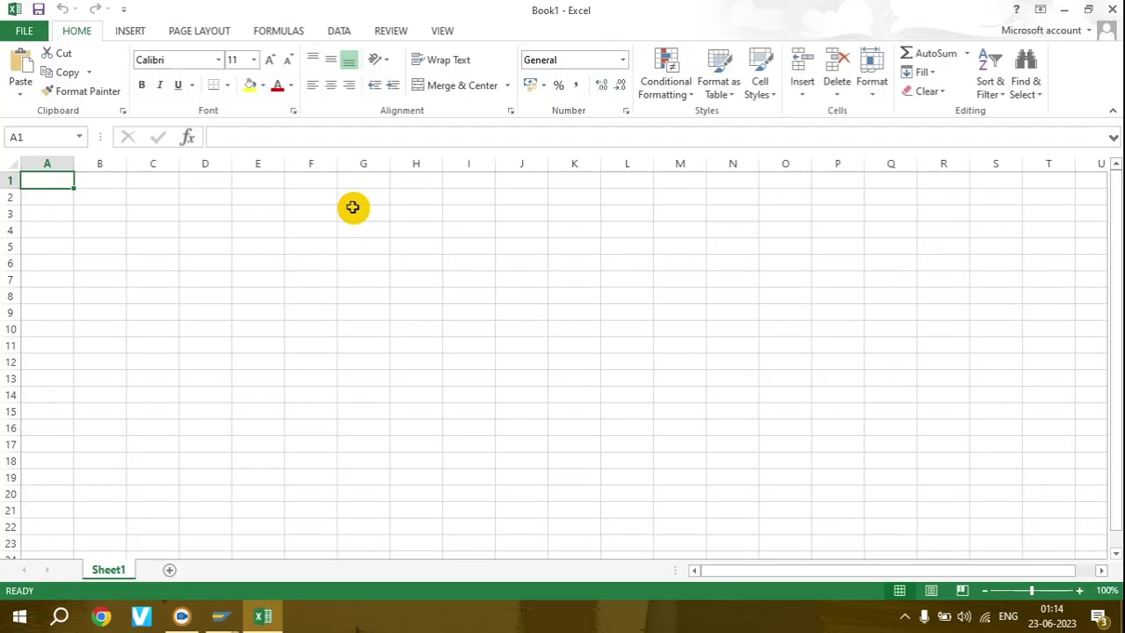
- Enter two test user IDs in A1:A2 and a password in B1
key(Return)
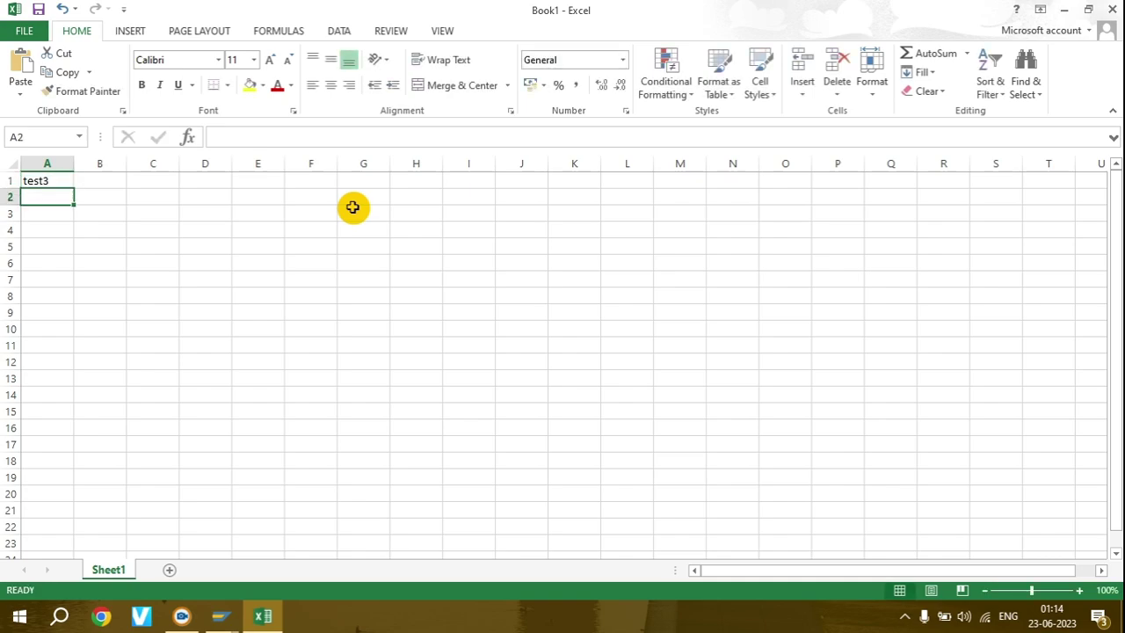
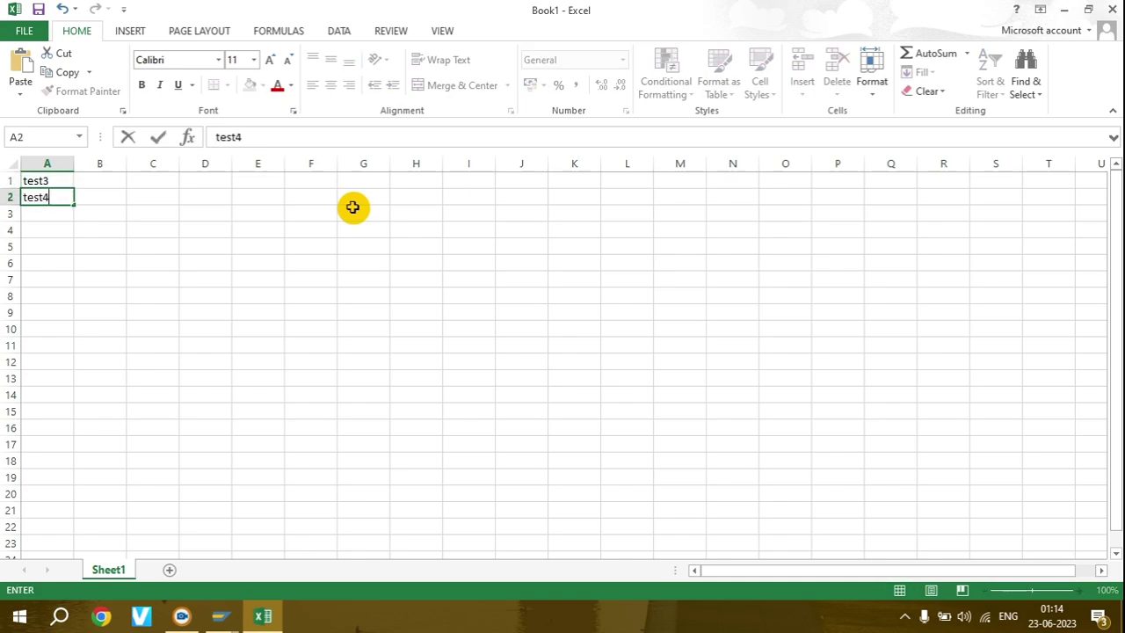
key(Return)
key(Up)
key(Up)
key(Right)
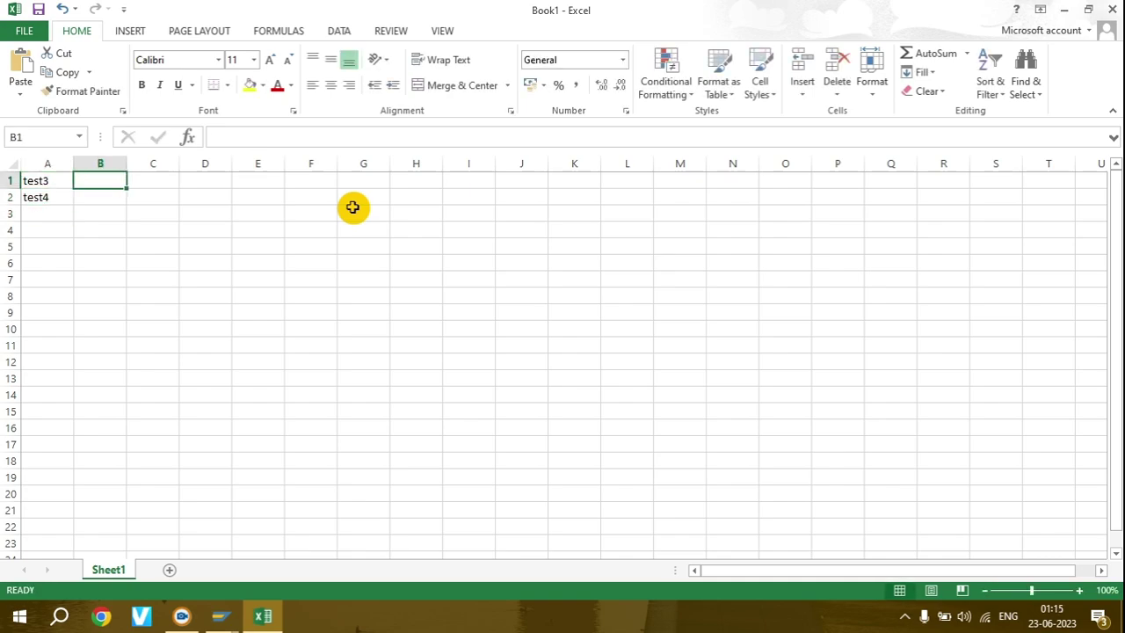
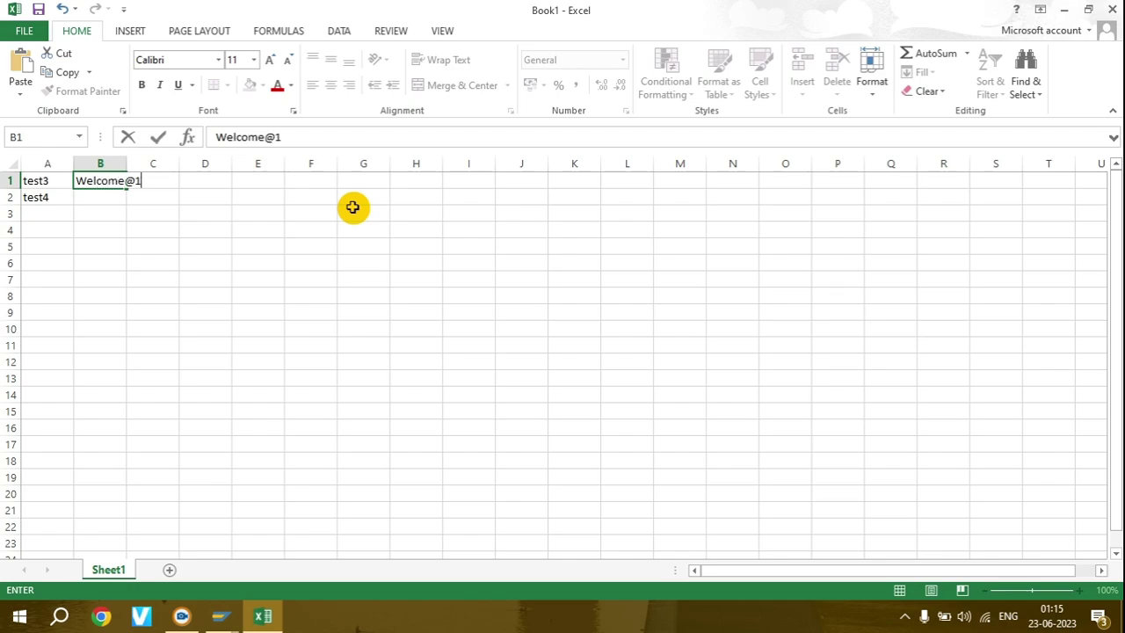
key(Return)
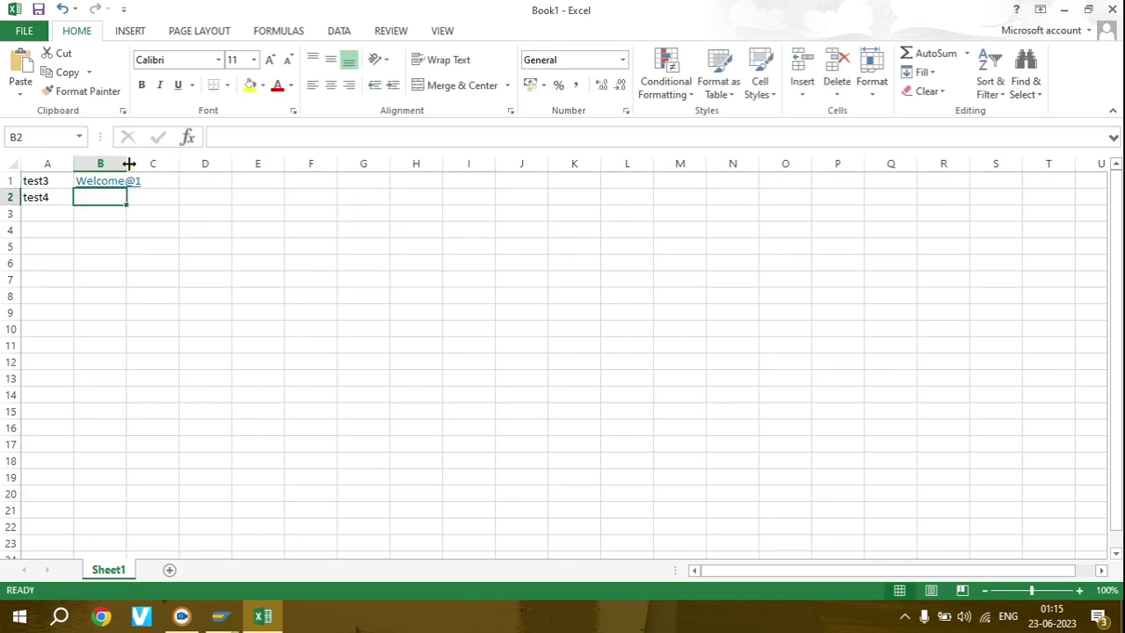
- Autofit column B, make B1's password plain text, and copy it into B2
double_click(128, 163)
key(Up)
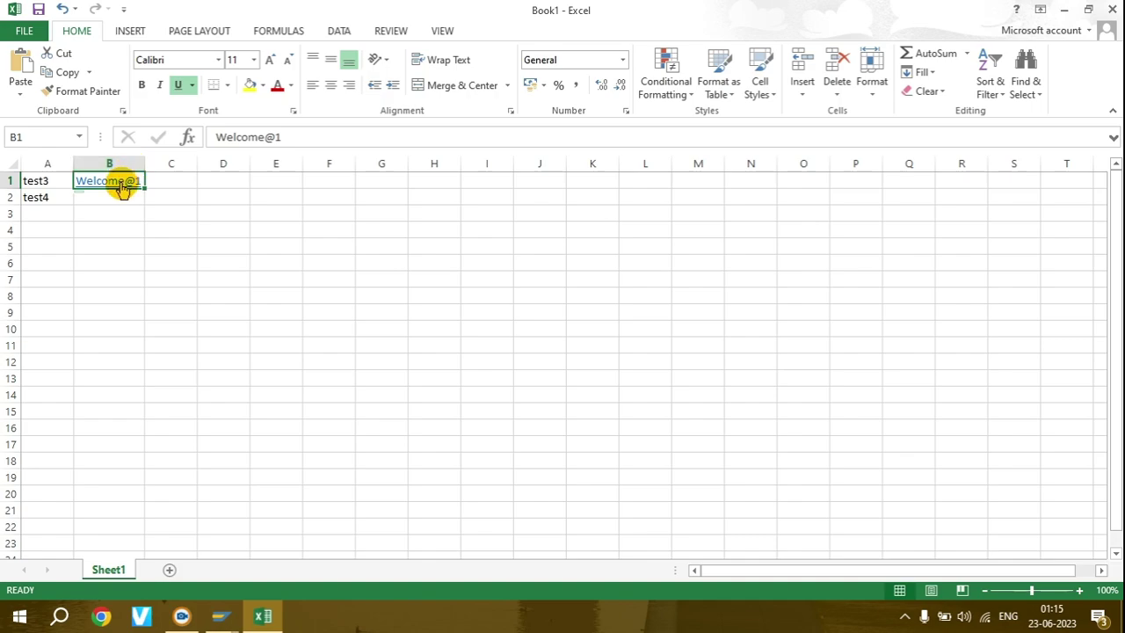
click(188, 535)
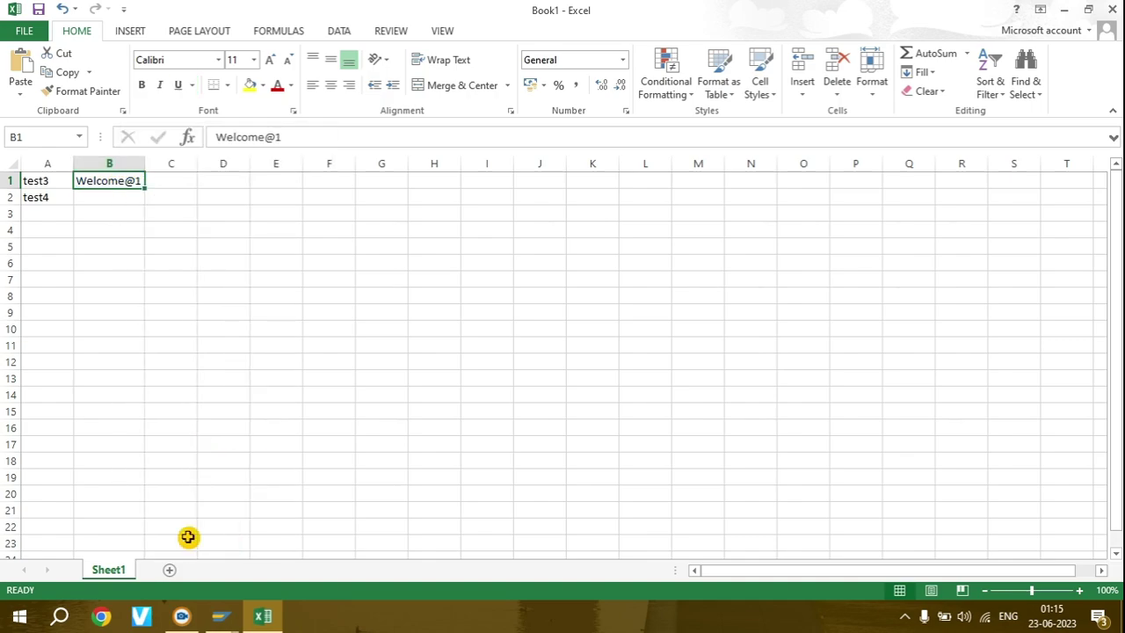
key(ctrl+c)
key(Down)
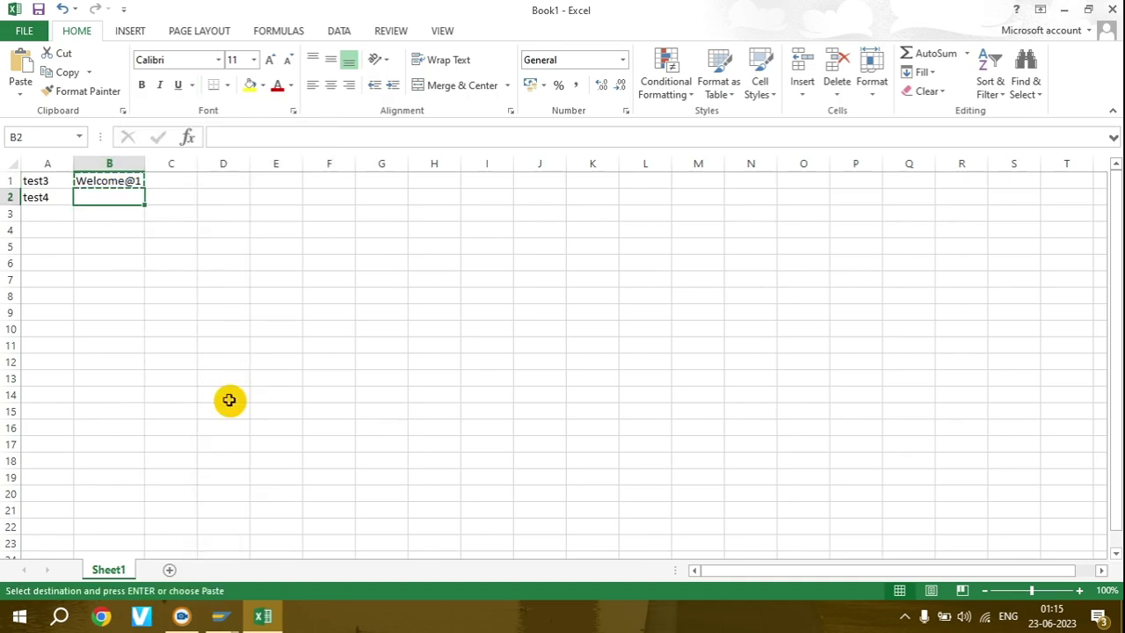
key(ctrl+v)
key(Escape)
- Save the workbook as Book1 in the Desktop folder on this computer
key(ctrl+s)
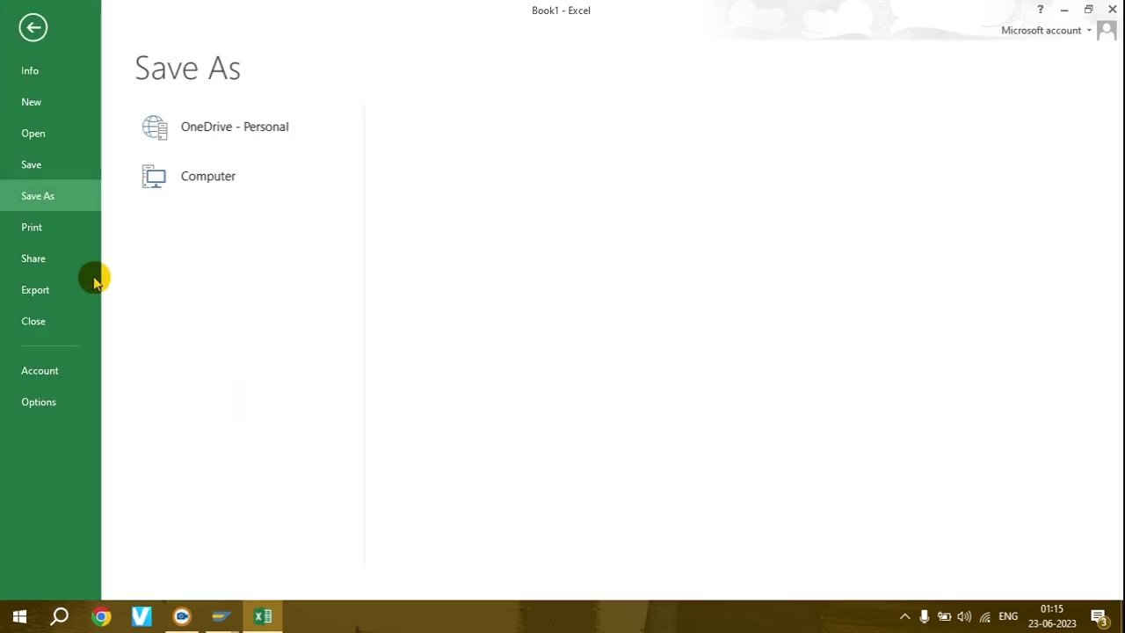
click(207, 229)
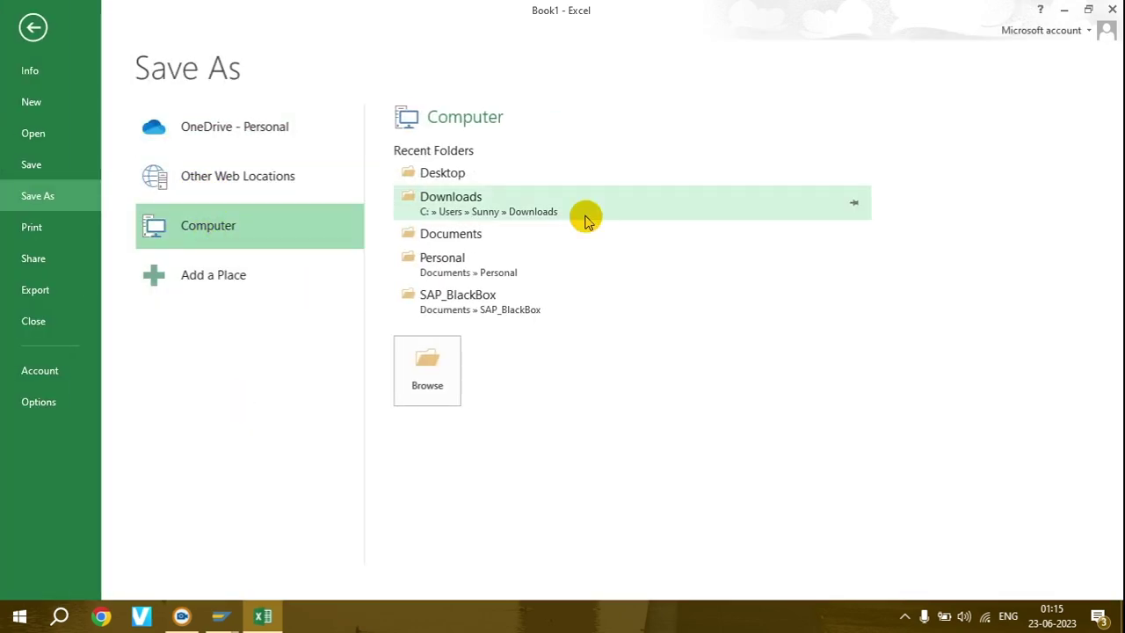
click(428, 374)
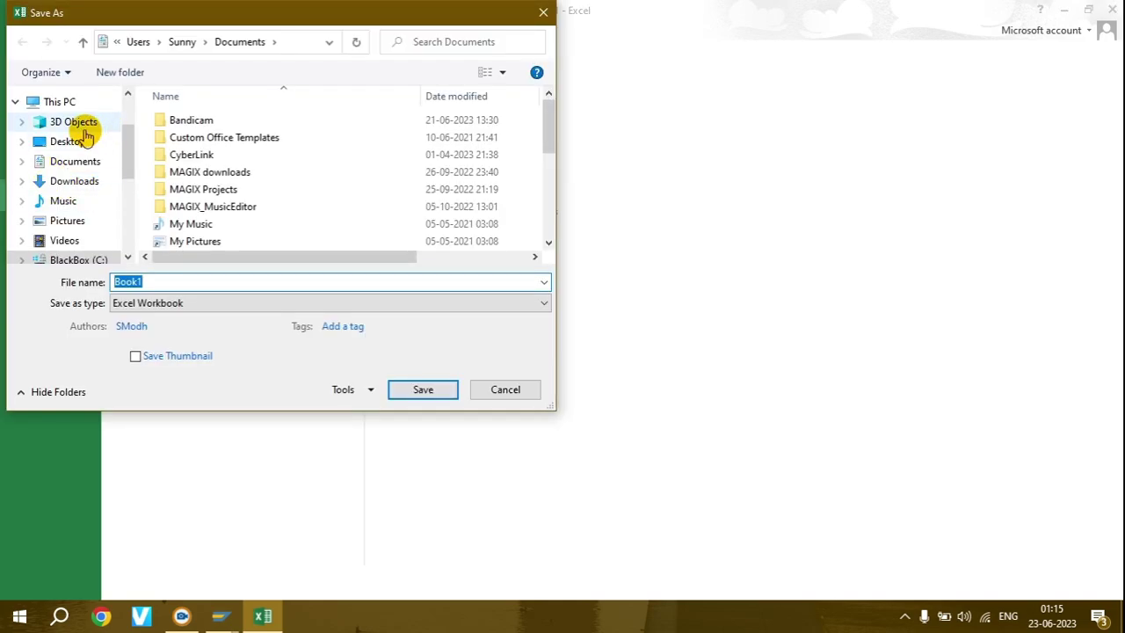
click(75, 147)
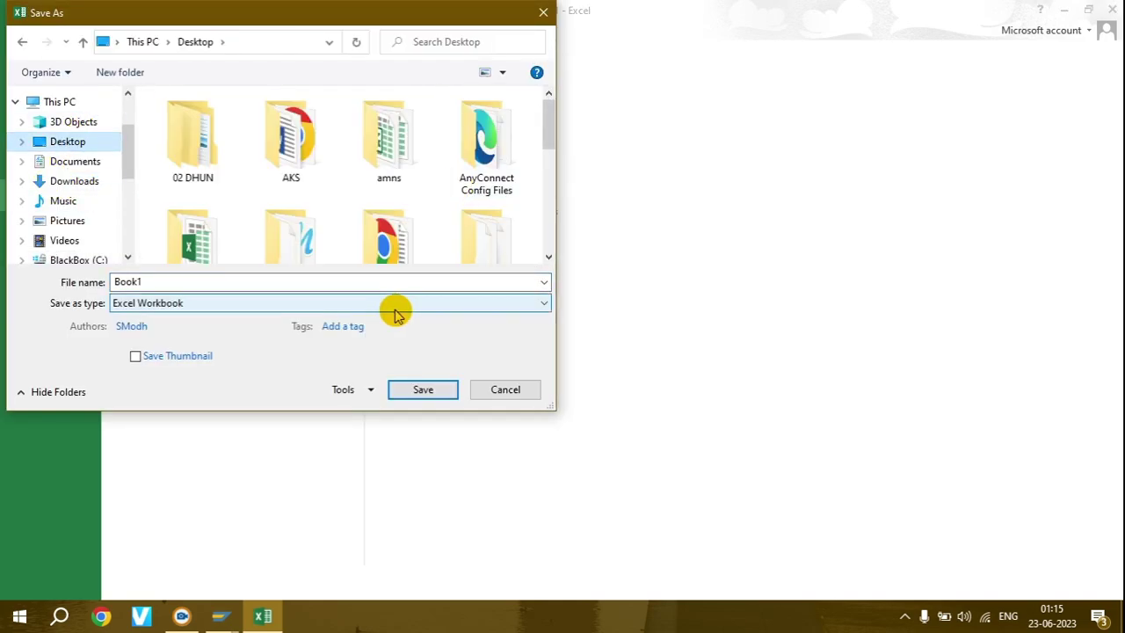
click(424, 389)
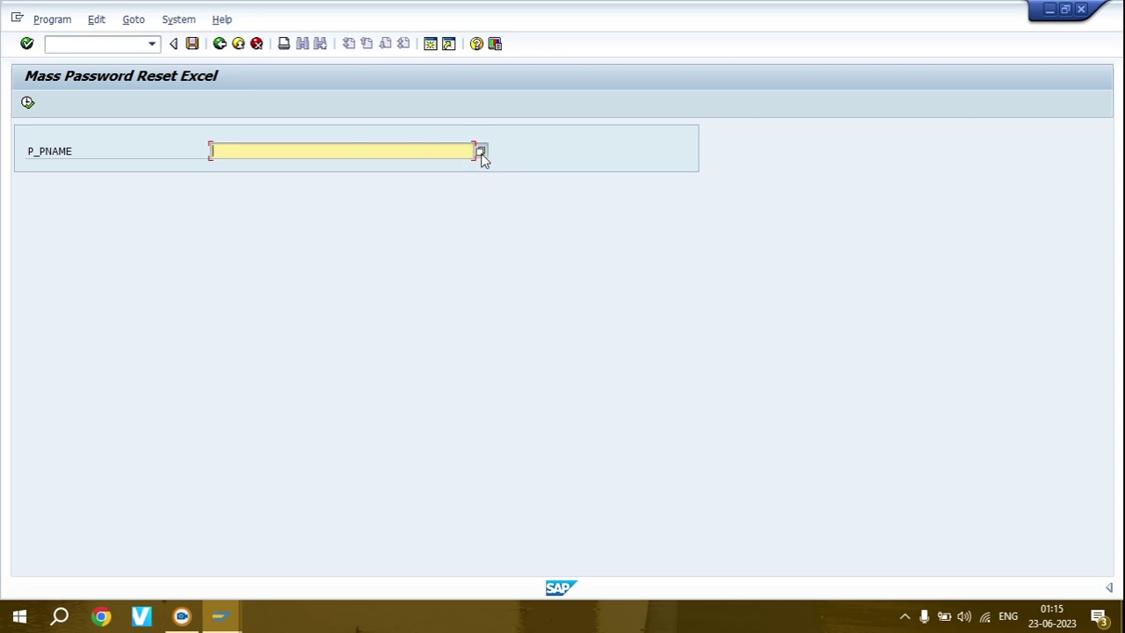
- Set P_PNAME to Desktop Book1.xlsx, run the reset, and dismiss the success message
click(480, 154)
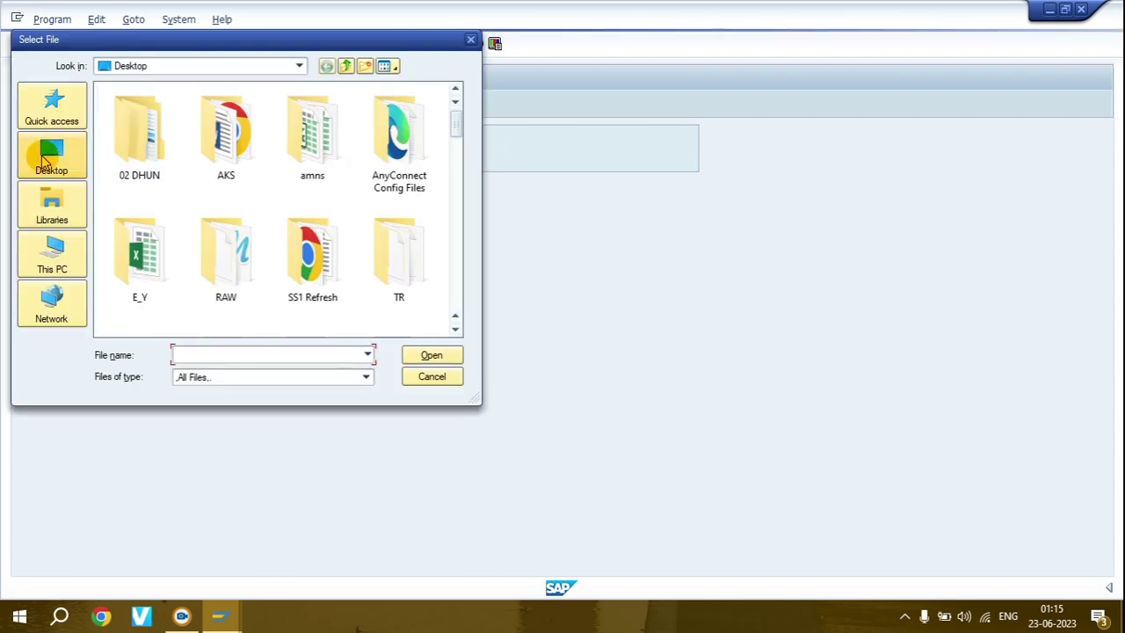
click(135, 148)
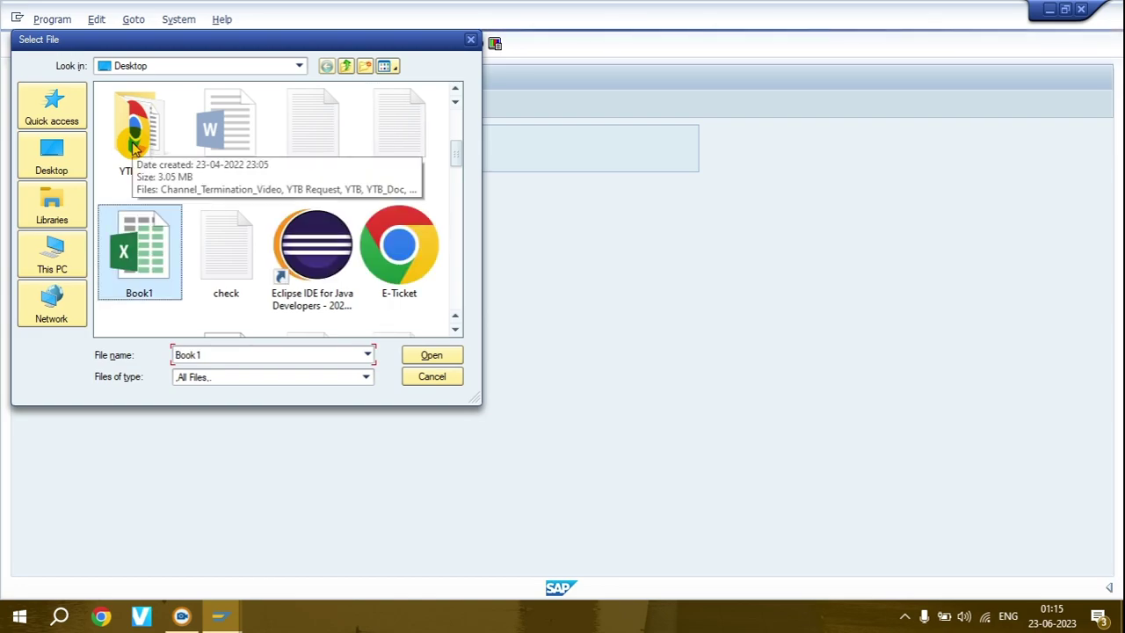
double_click(132, 254)
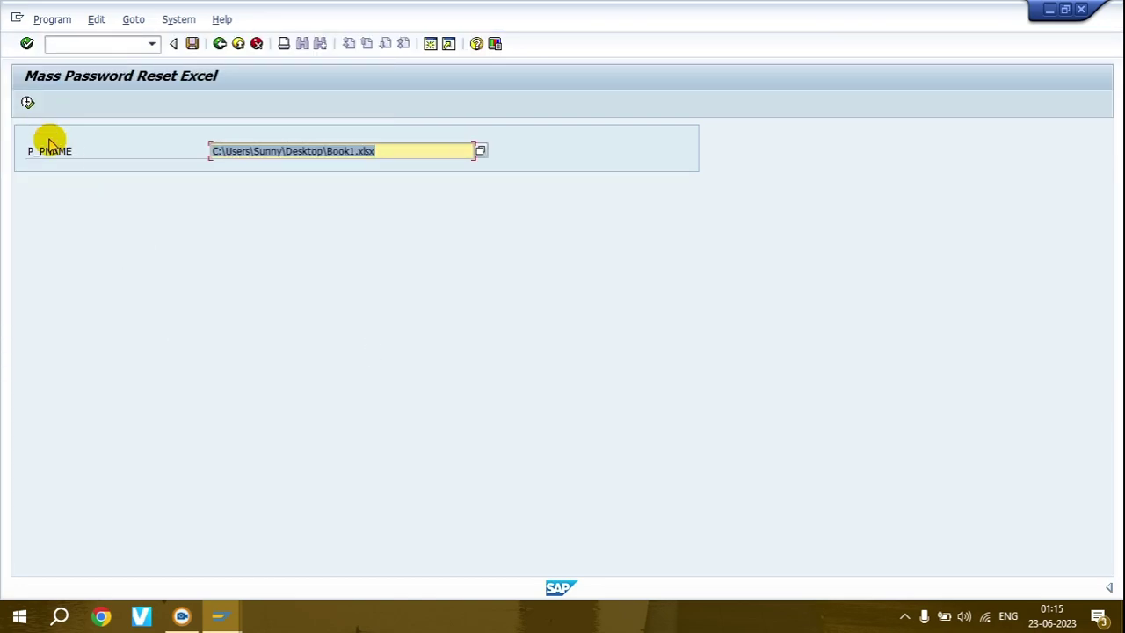
click(29, 105)
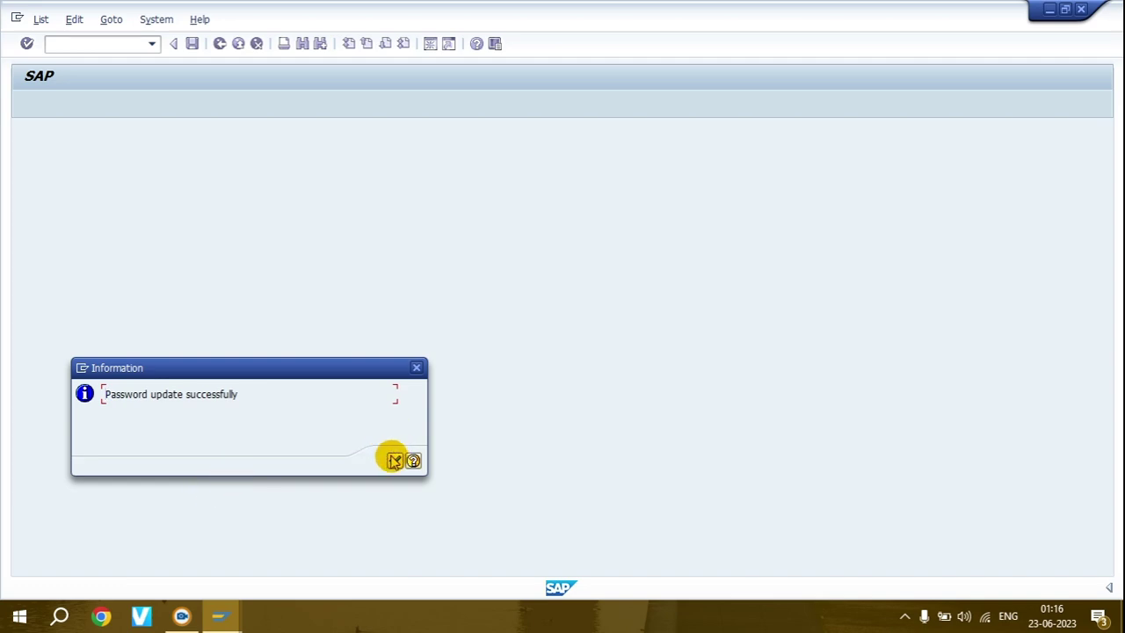
click(395, 460)
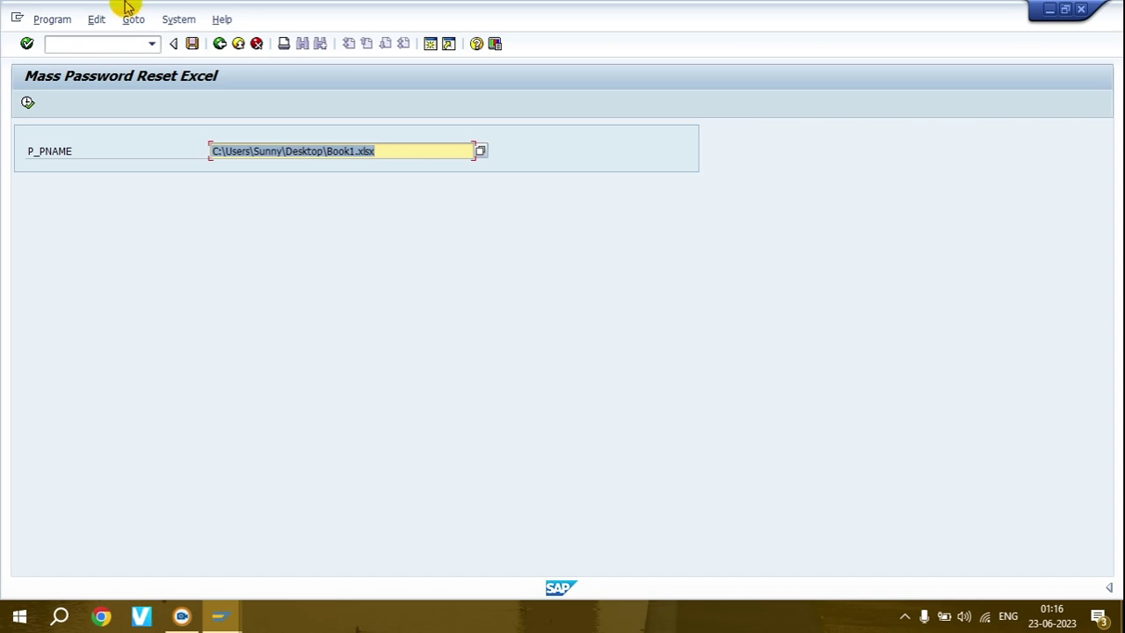
- Return to the ABAP Editor start screen and start SE38 in a second SAP session
click(220, 44)
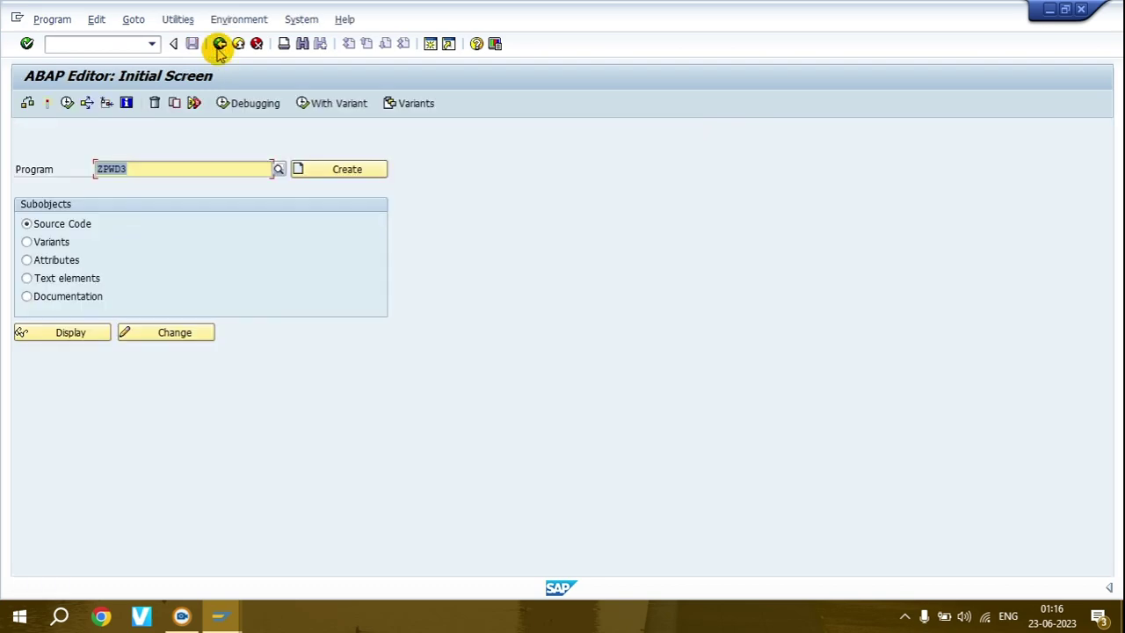
click(430, 44)
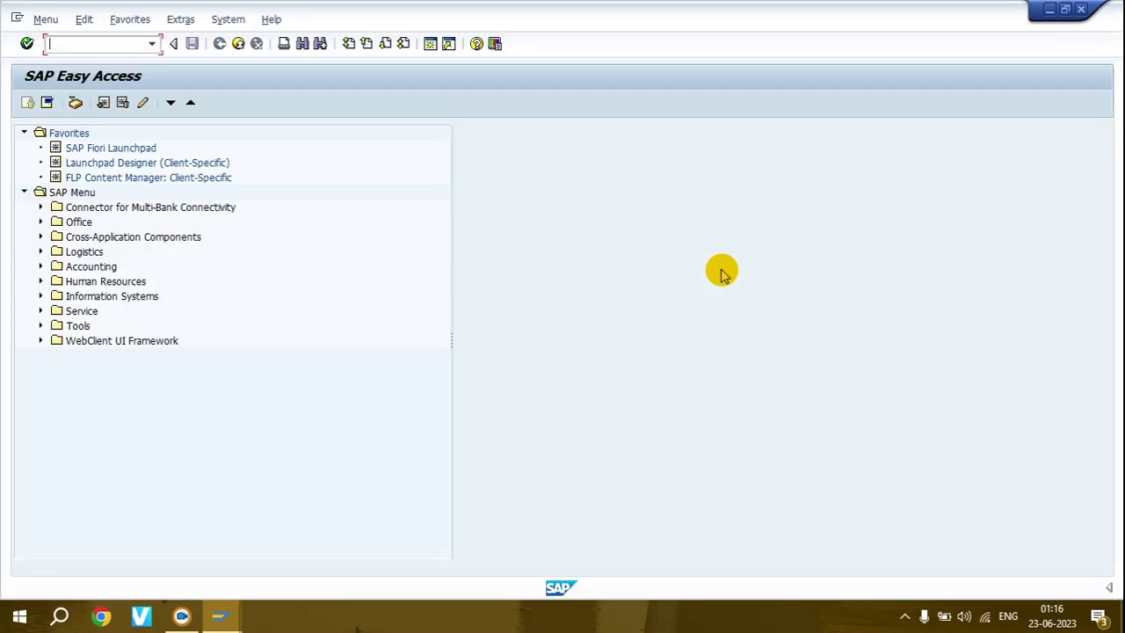
text(se38)
key(Return)
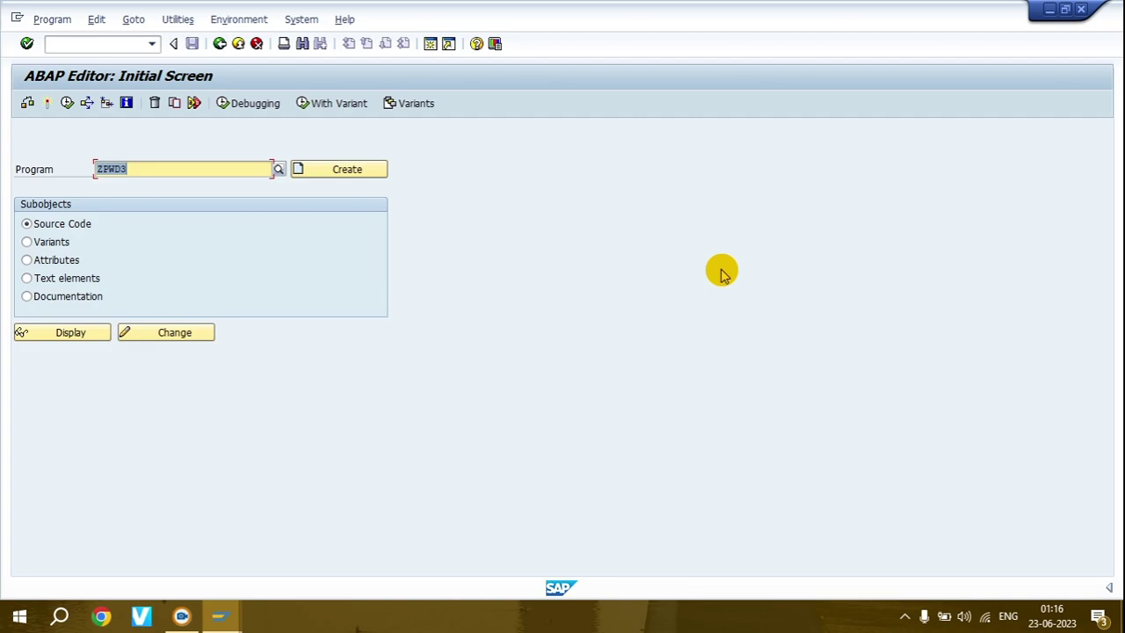
- Display ZPWD3's source, select all of it, and switch to the other ABAP Editor window
click(233, 619)
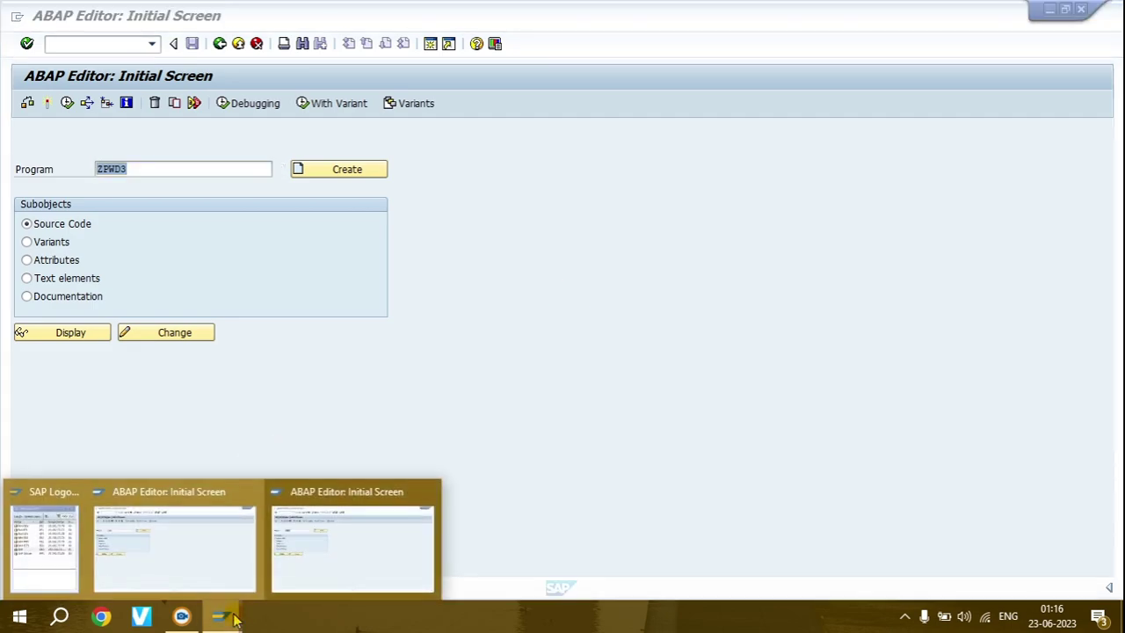
click(184, 545)
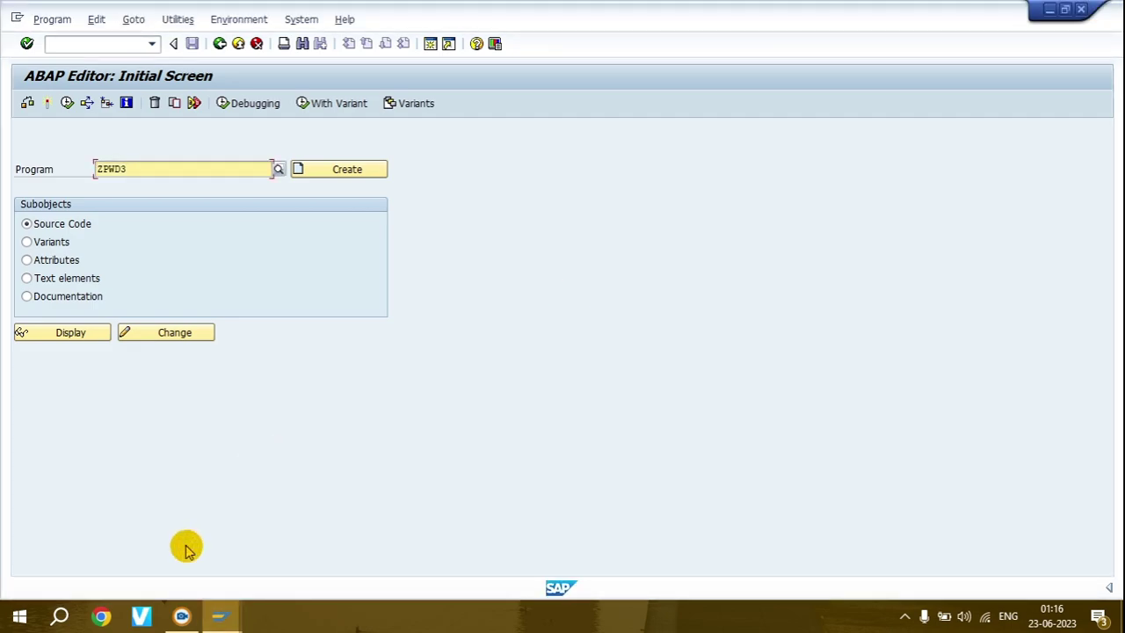
click(74, 335)
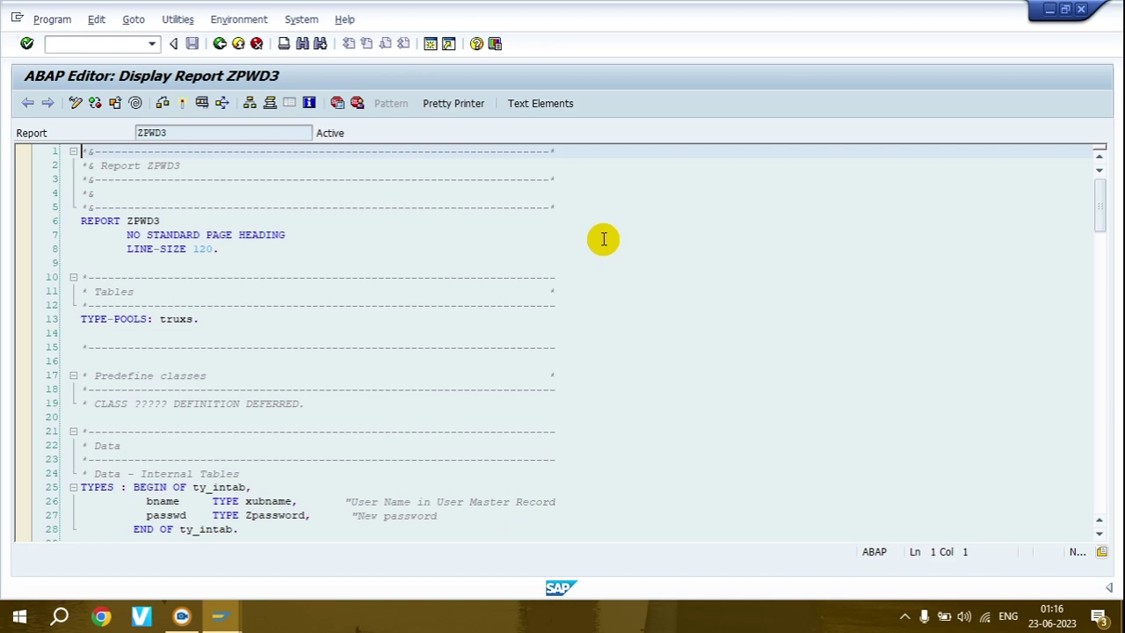
key(ctrl+a)
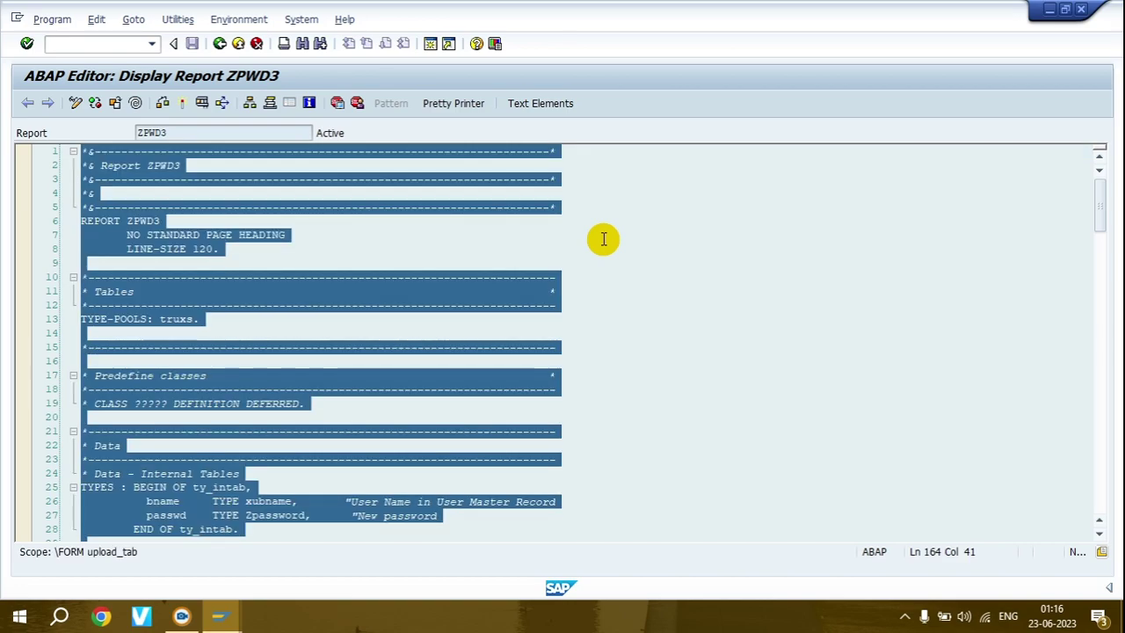
mouse_move(220, 620)
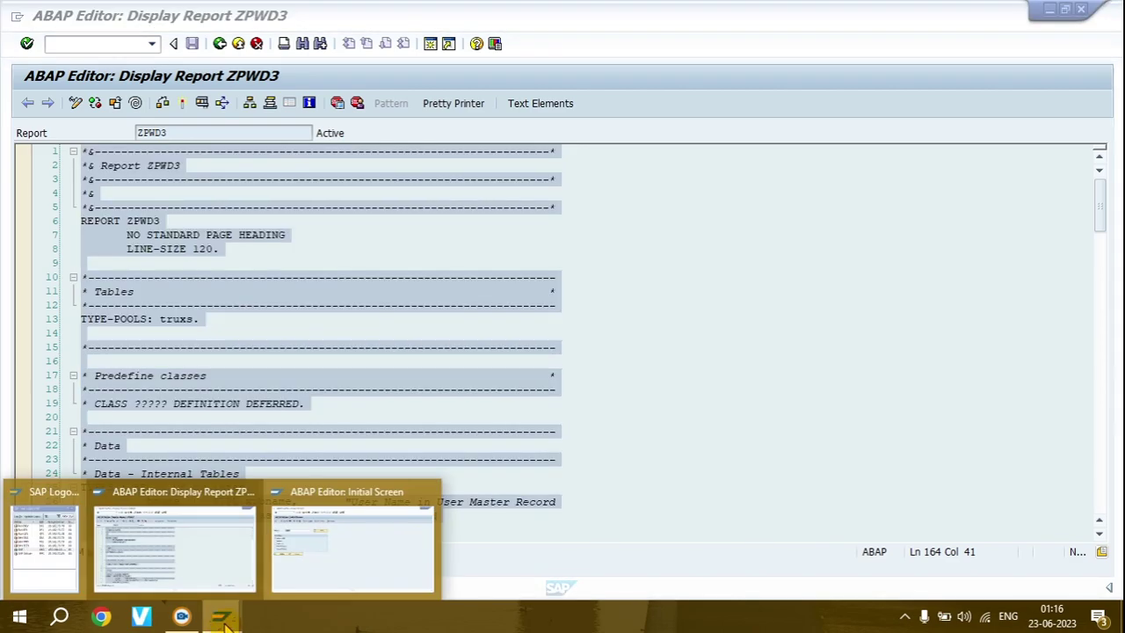
click(349, 567)
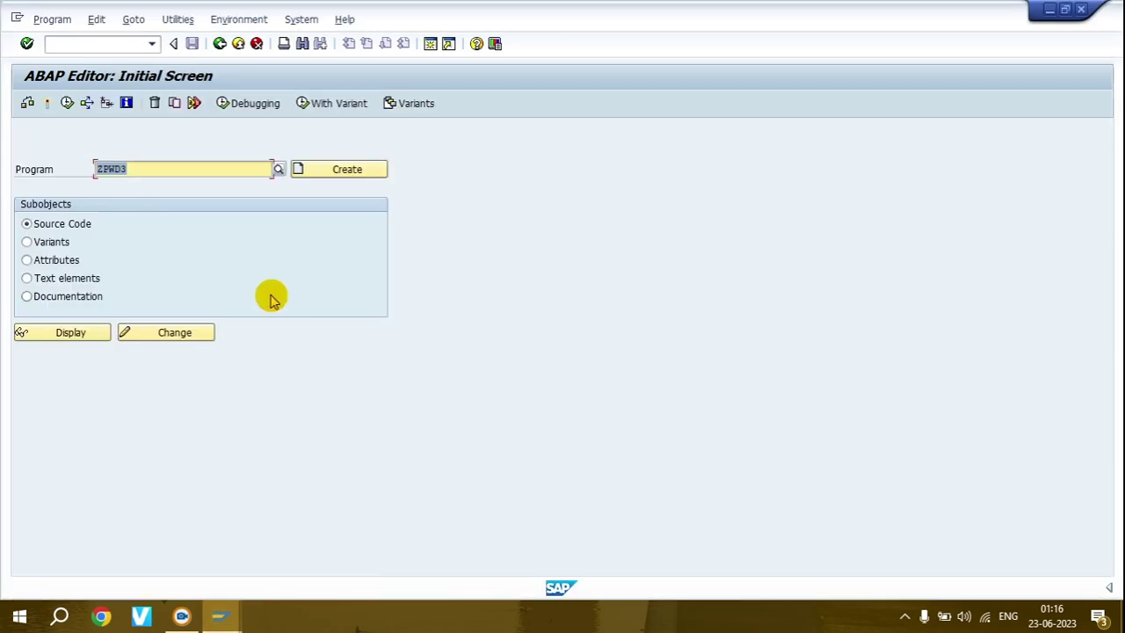
- Change the program name to ZPWD7 and create it
click(169, 173)
key(BackSpace)
text(7)
double_click(169, 173)
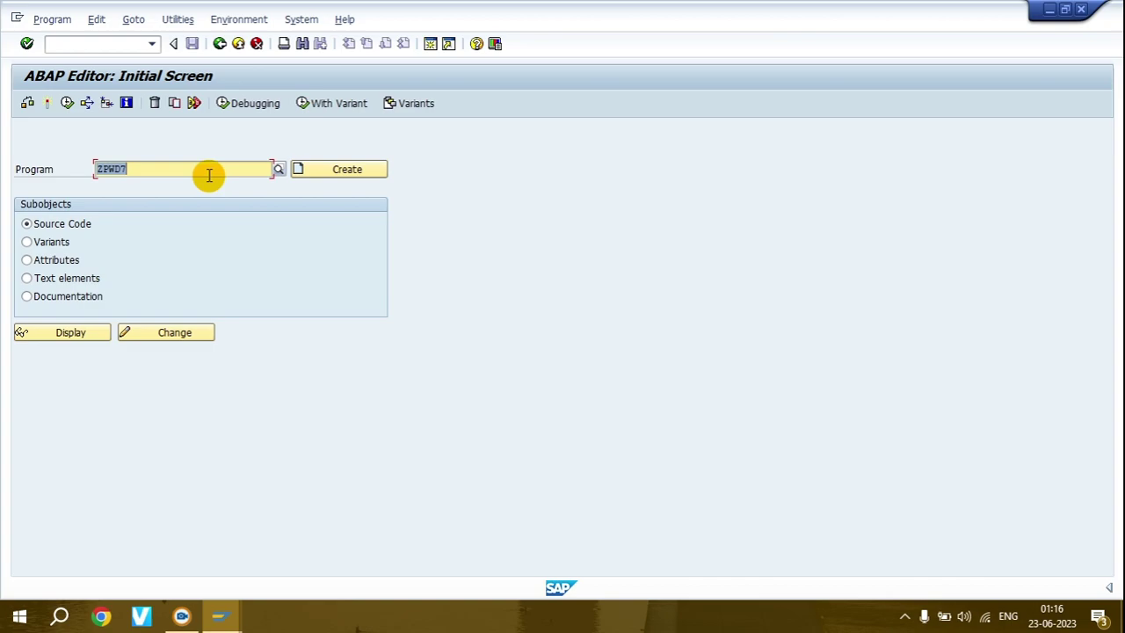
click(335, 172)
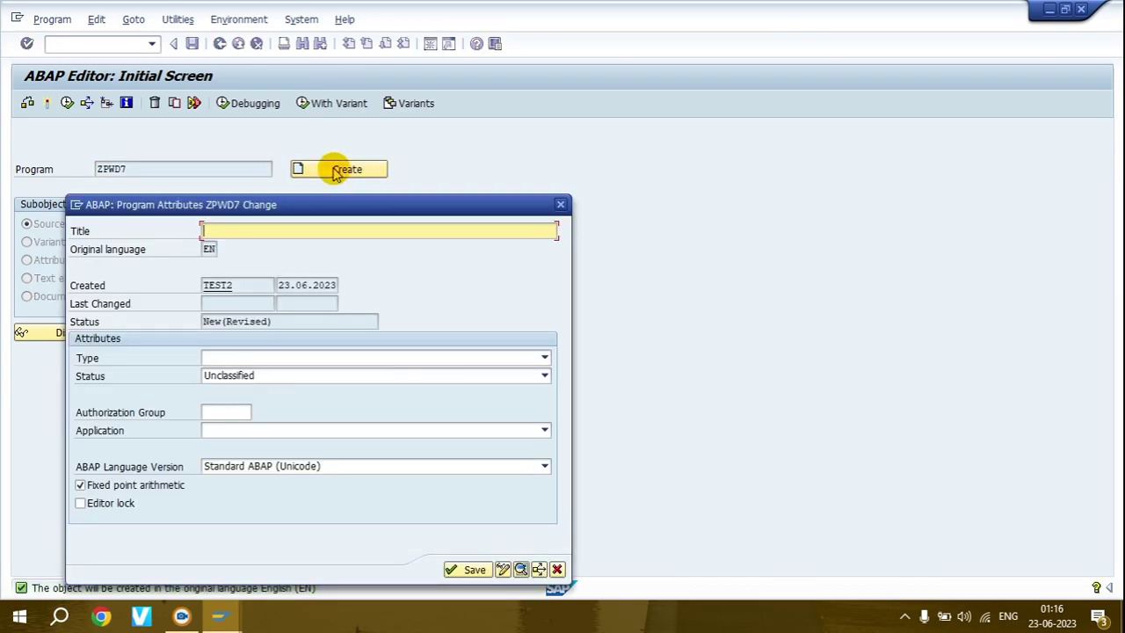
- Title it 'Mass Password Reset', make it an executable program, and save as a local object
text(Mass Password Reset)
click(248, 357)
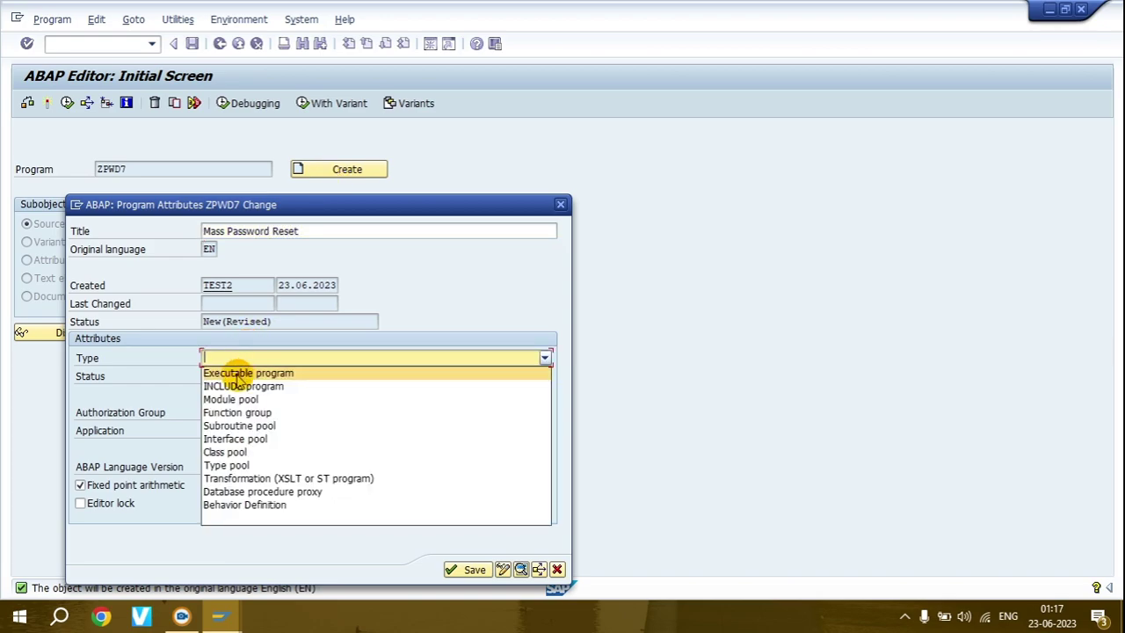
click(237, 374)
click(473, 587)
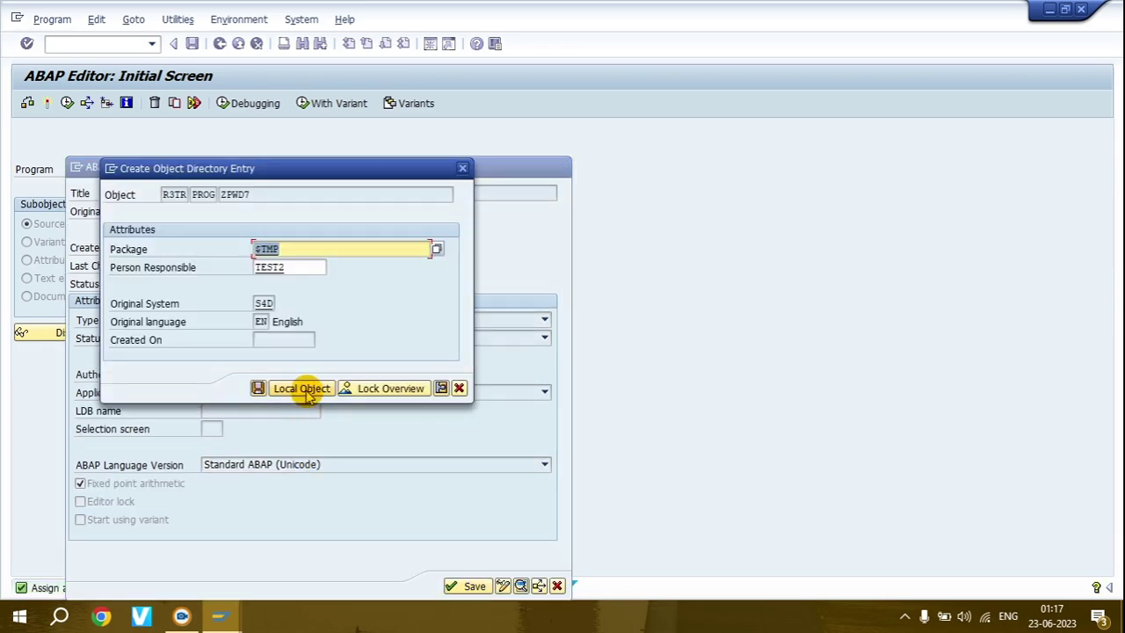
click(301, 388)
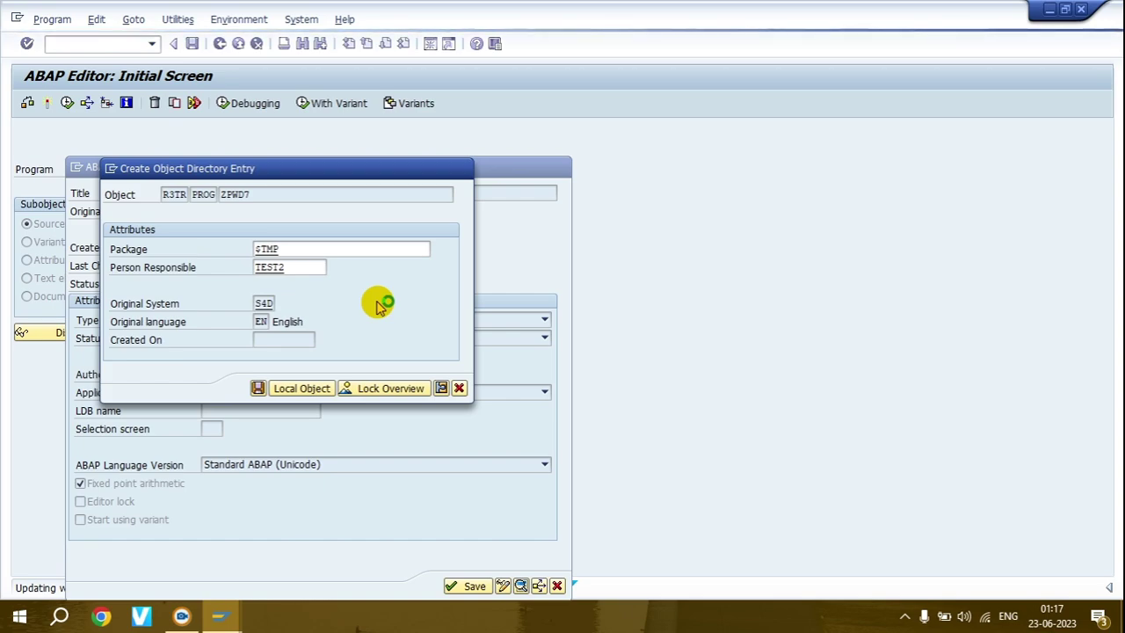
- Replace ZPWD7's default code with the pasted ZPWD3 source
key(ctrl+a)
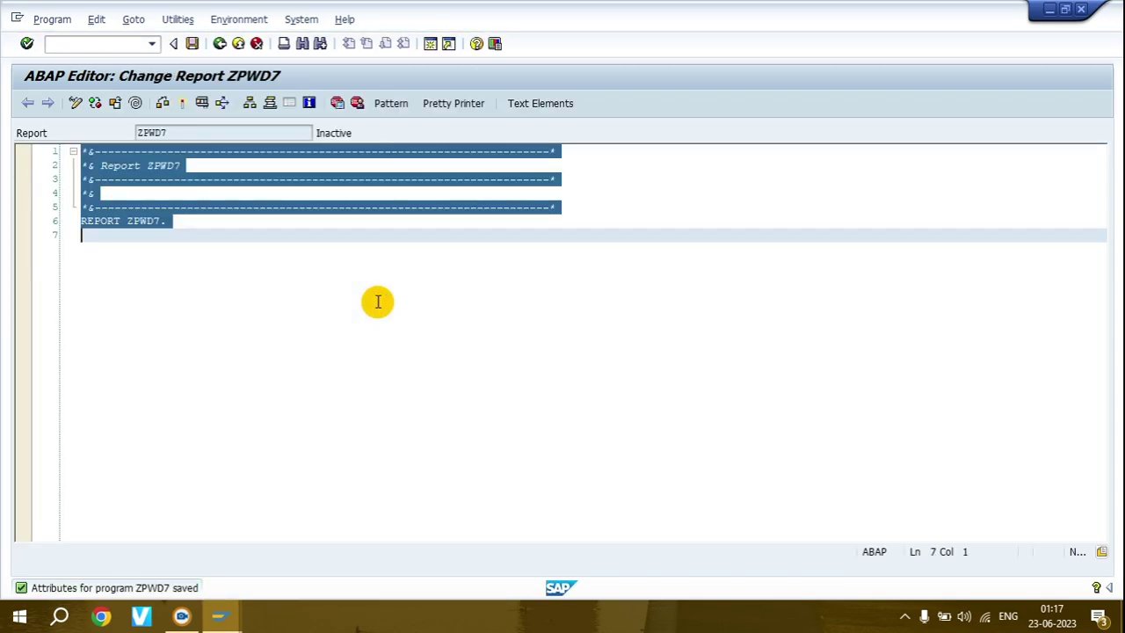
key(Delete)
key(ctrl+v)
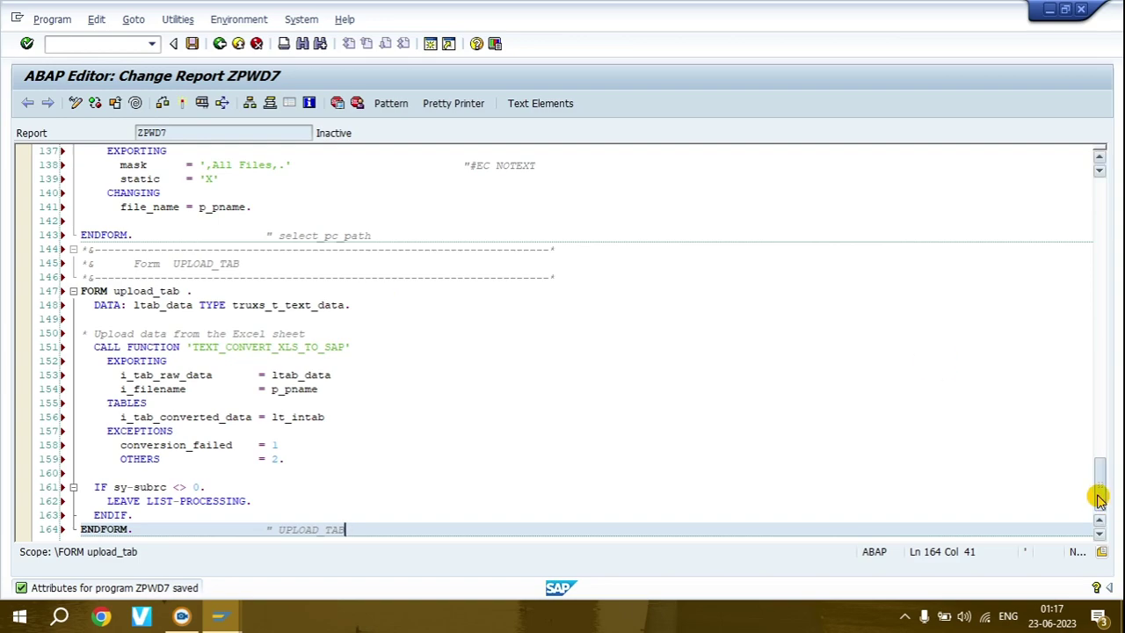
drag(1101, 499, 1098, 188)
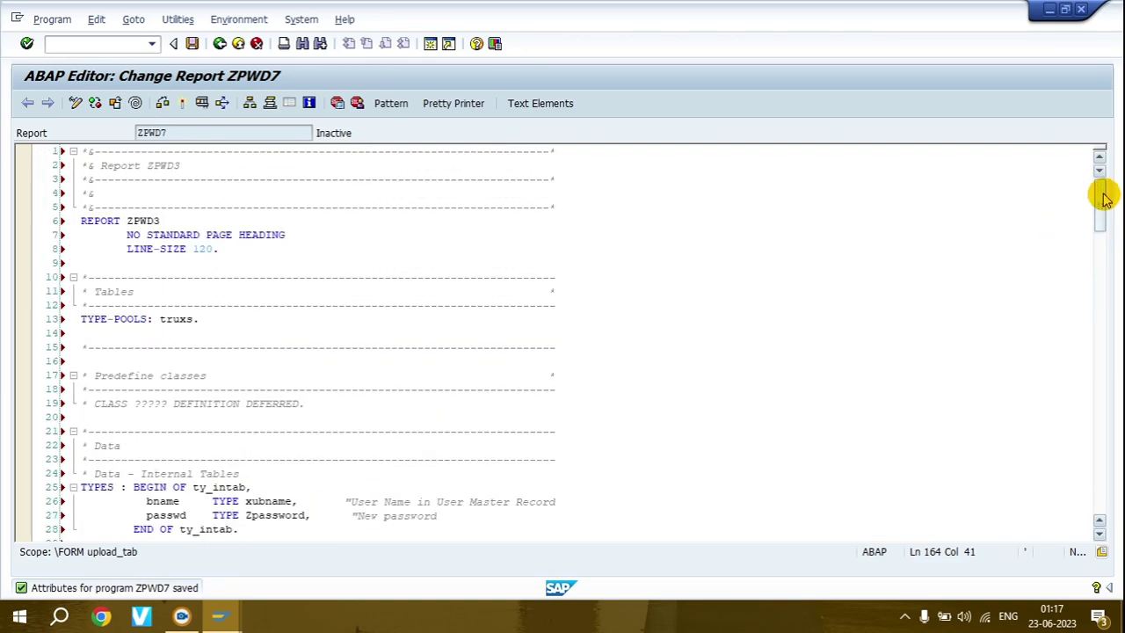
- Change the ZPWD3 references to ZPWD7 in the header comment and REPORT line, then save
click(181, 166)
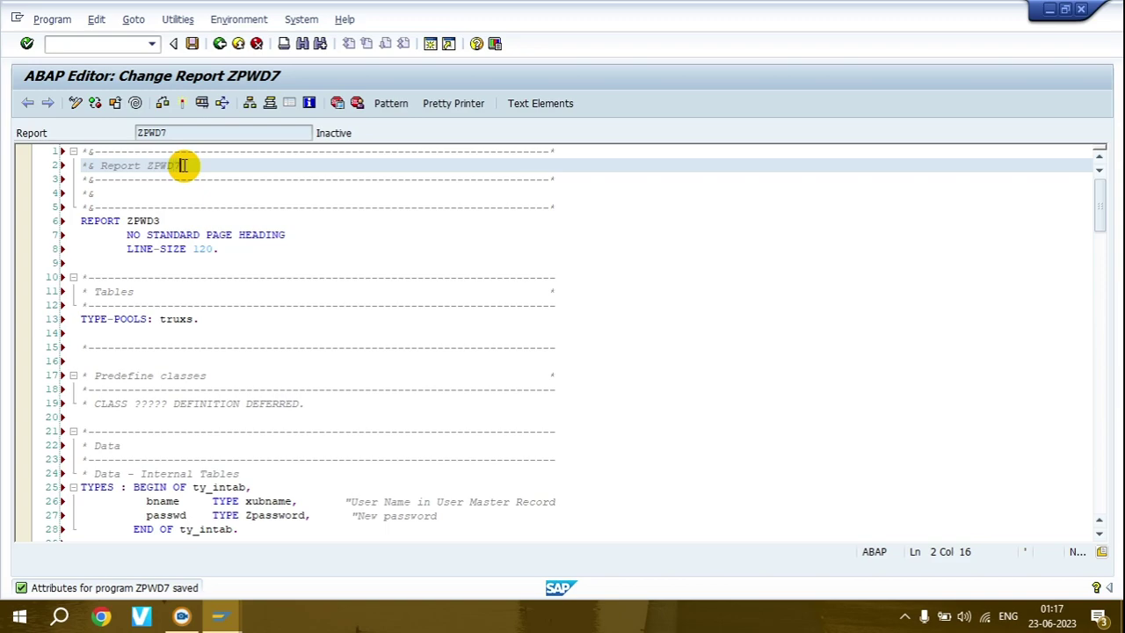
click(159, 220)
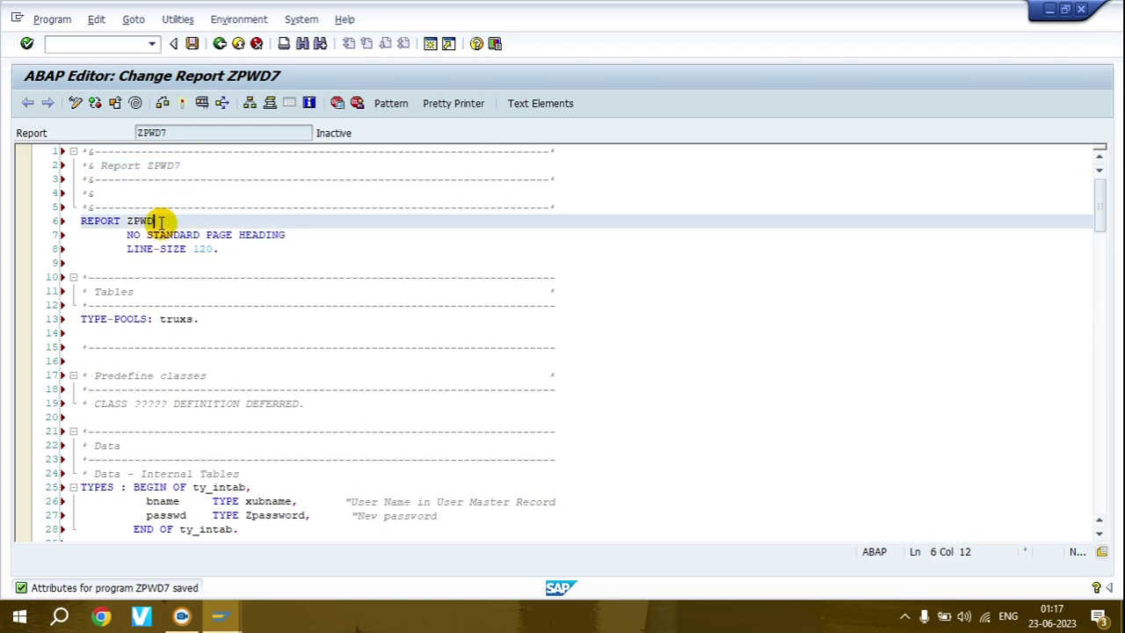
text(7)
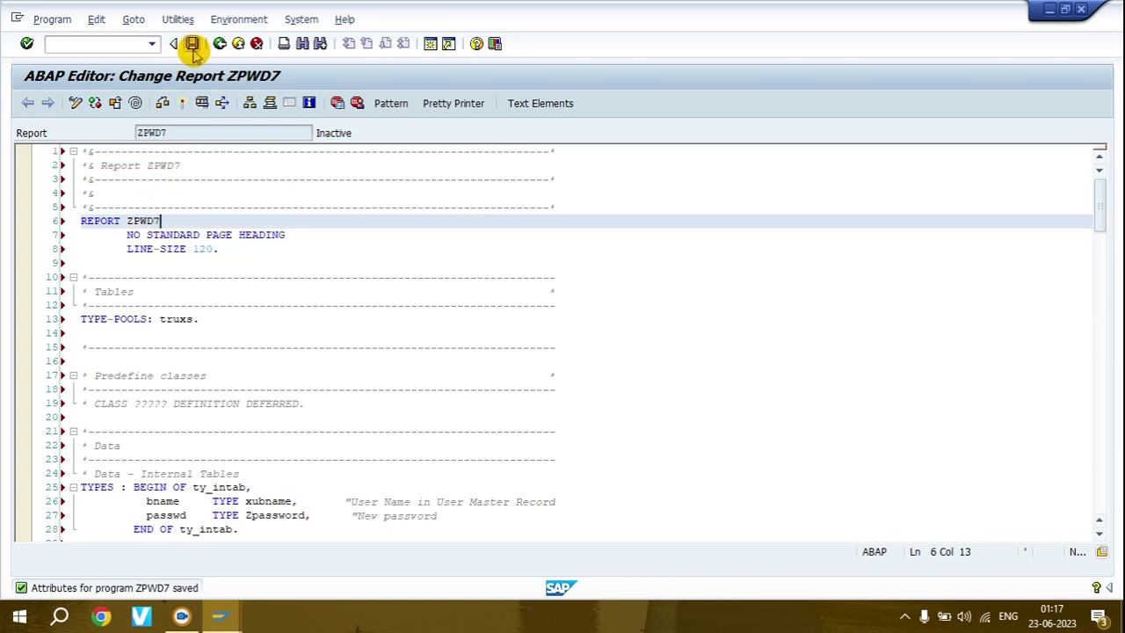
click(191, 44)
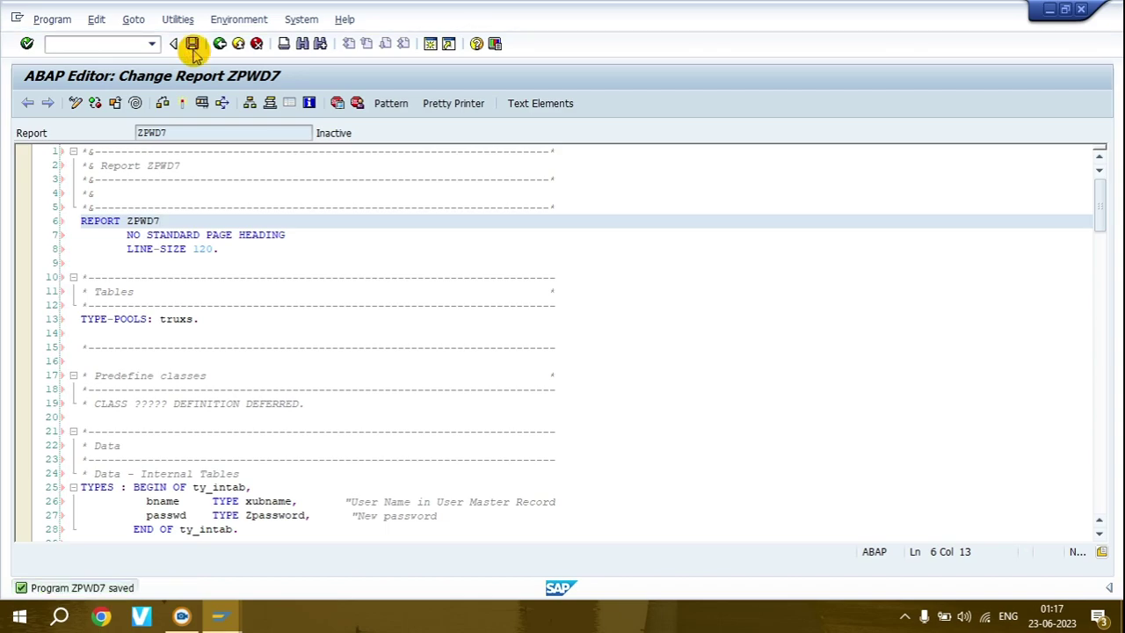
click(1099, 534)
click(1100, 534)
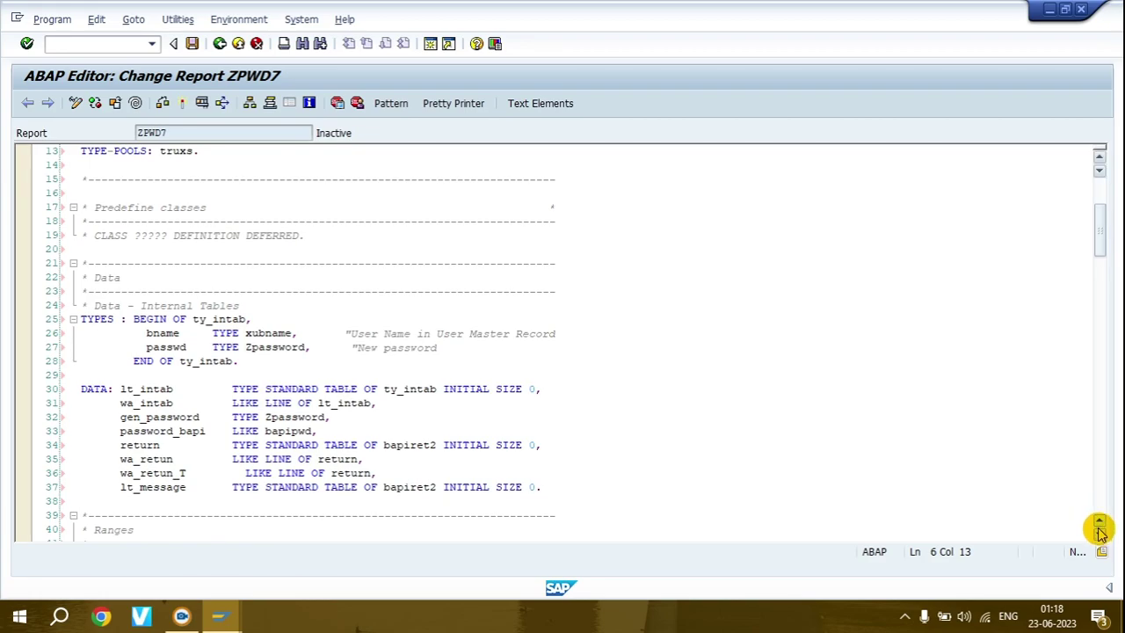
scroll(1099, 531, down, 20)
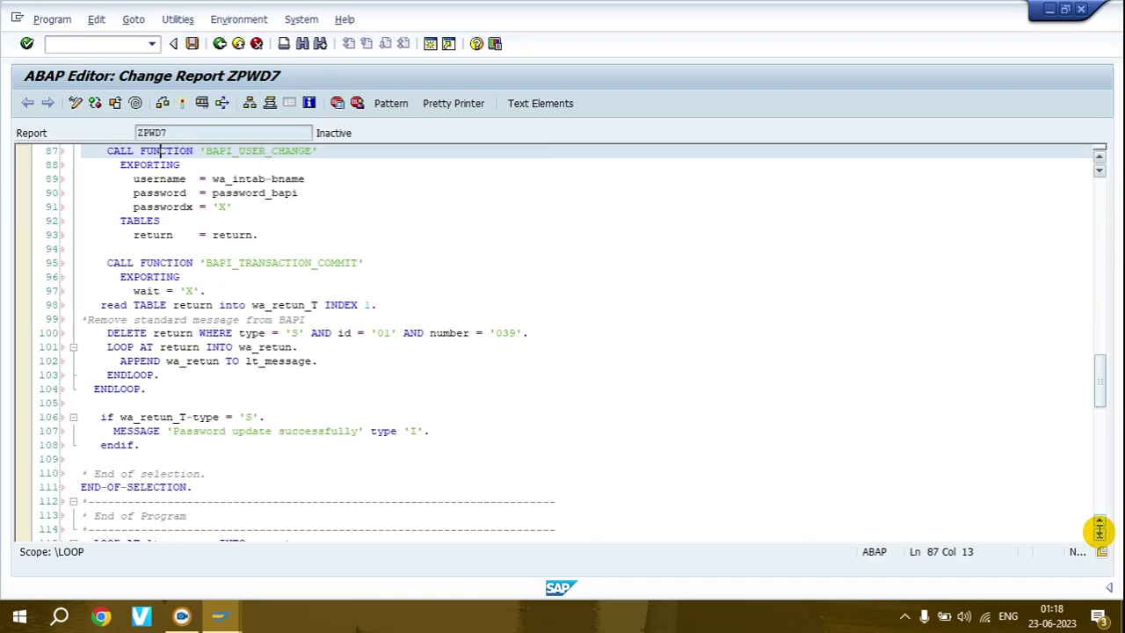
scroll(1100, 531, down, 20)
scroll(1099, 531, up, 20)
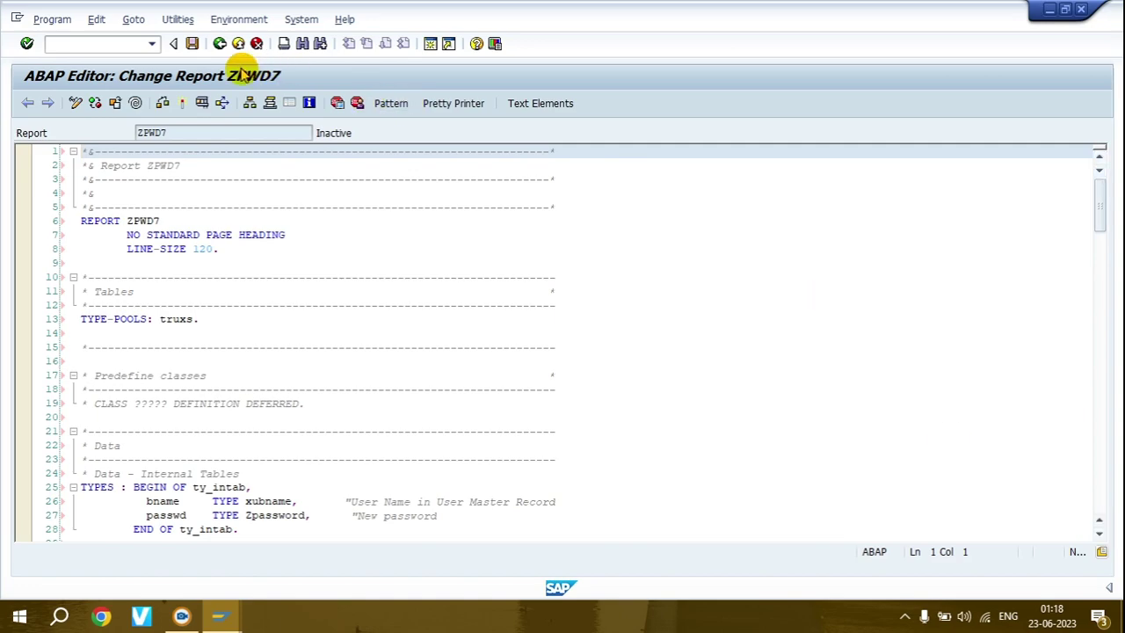
- Save, syntax-check and activate ZPWD7, dismissing the warning lists, then run it
click(195, 48)
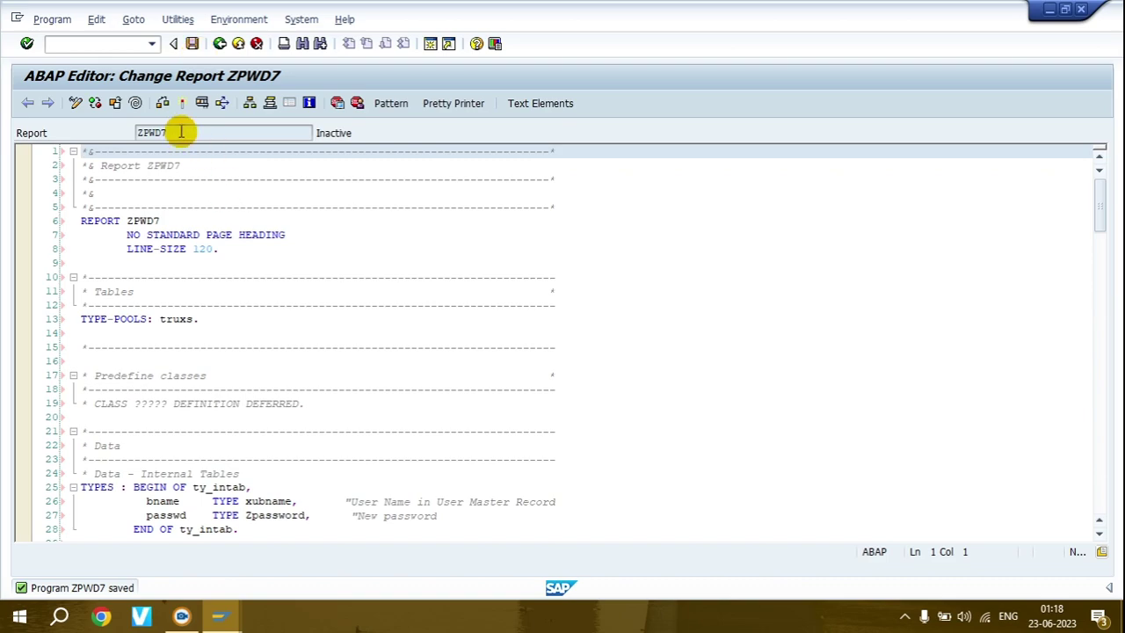
click(163, 106)
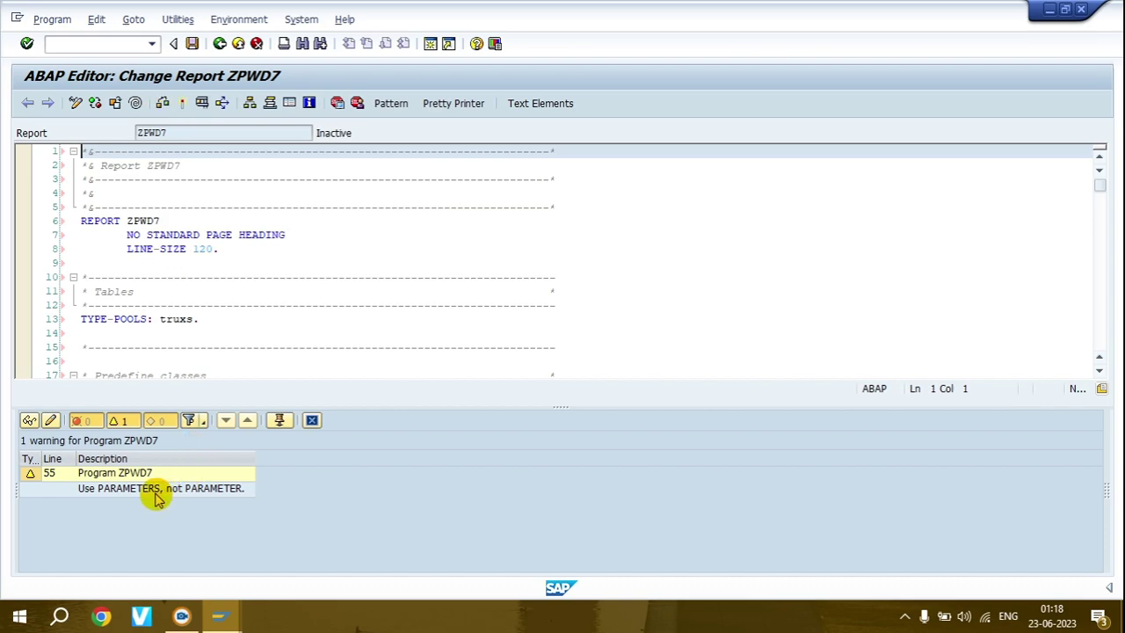
click(311, 420)
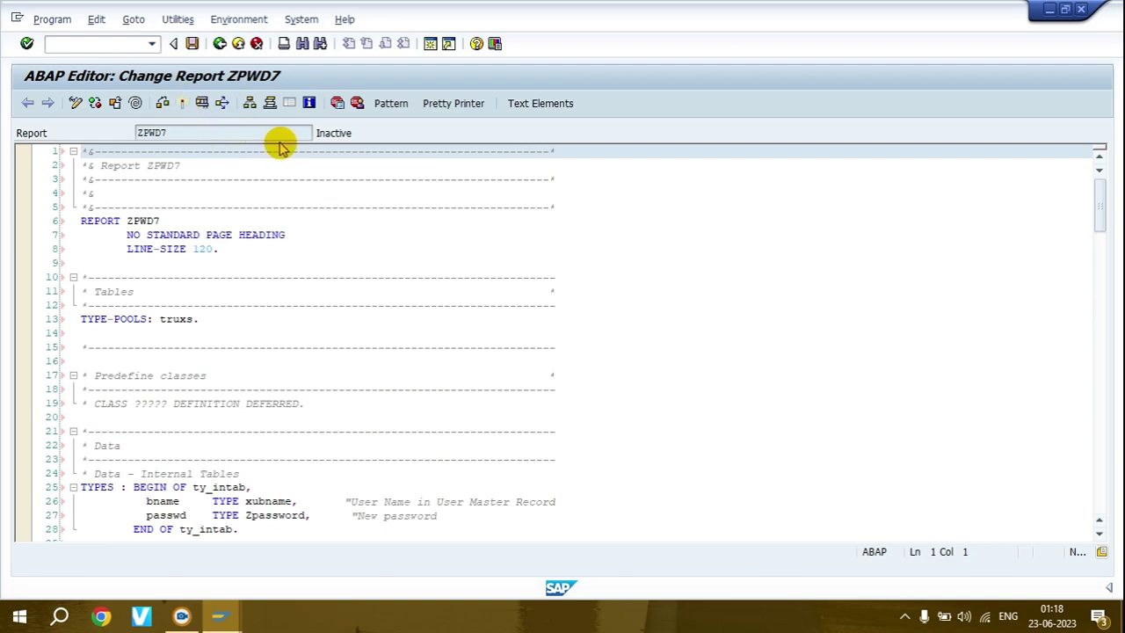
click(182, 103)
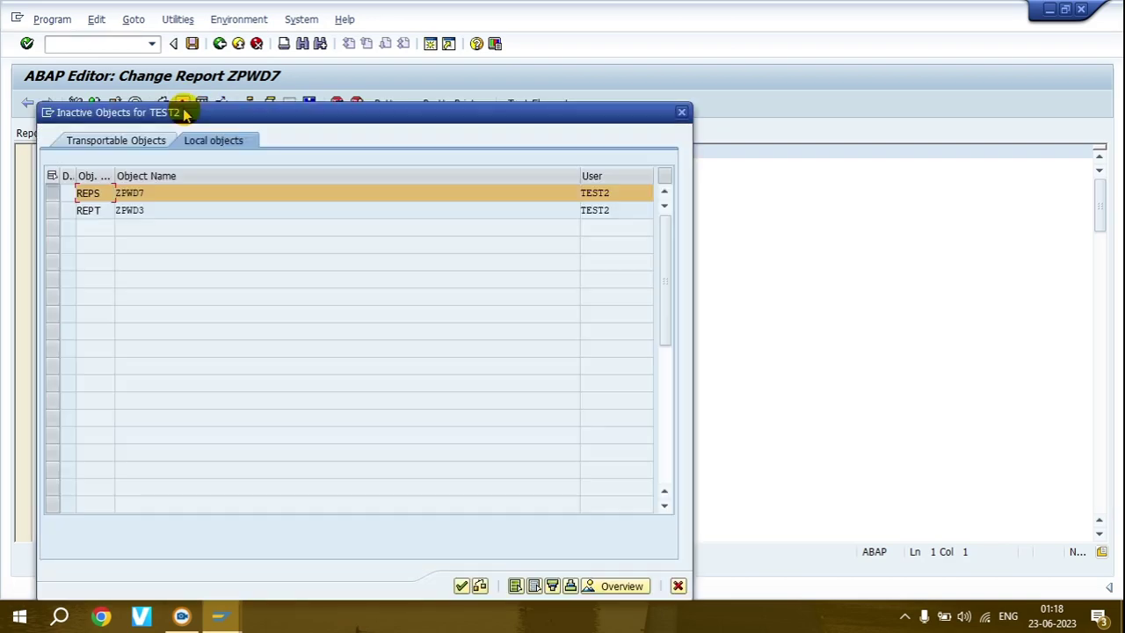
click(461, 585)
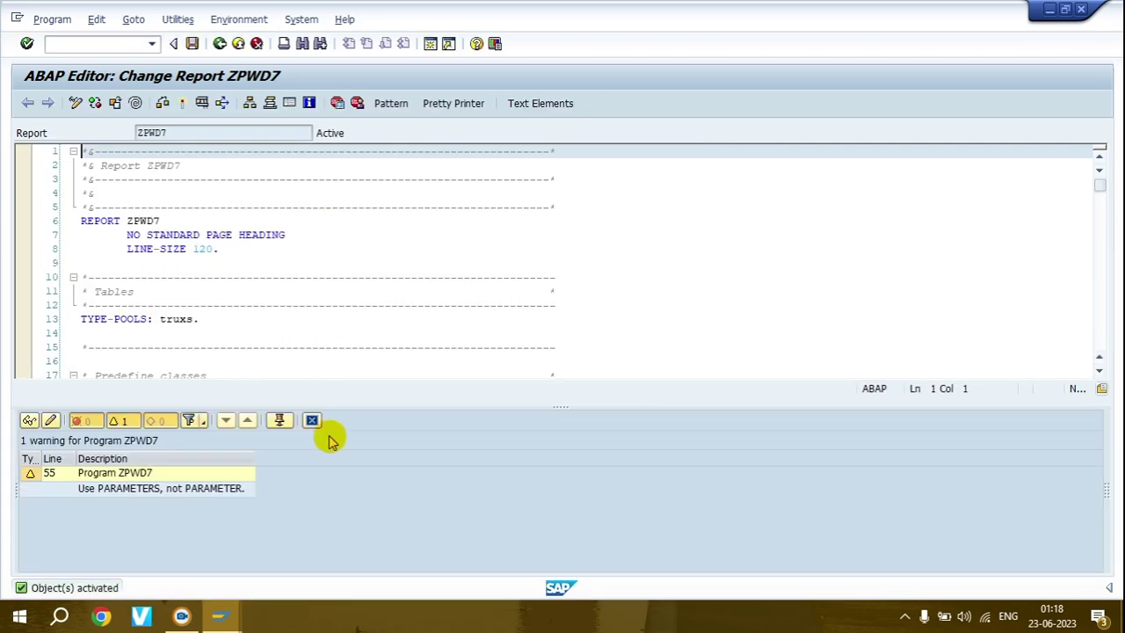
click(312, 421)
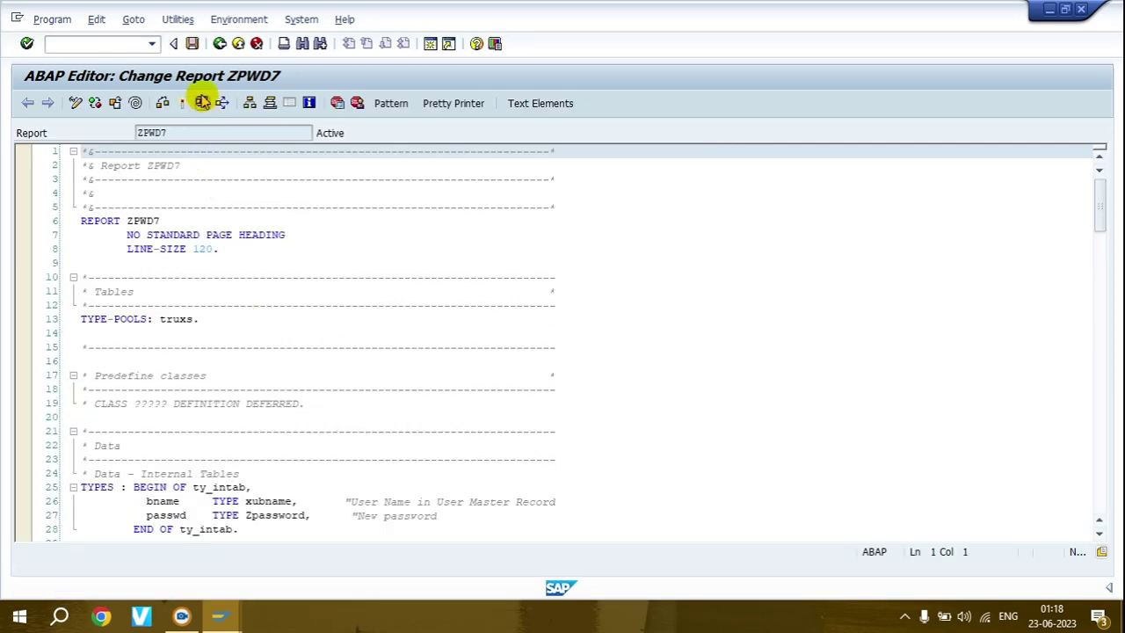
click(202, 102)
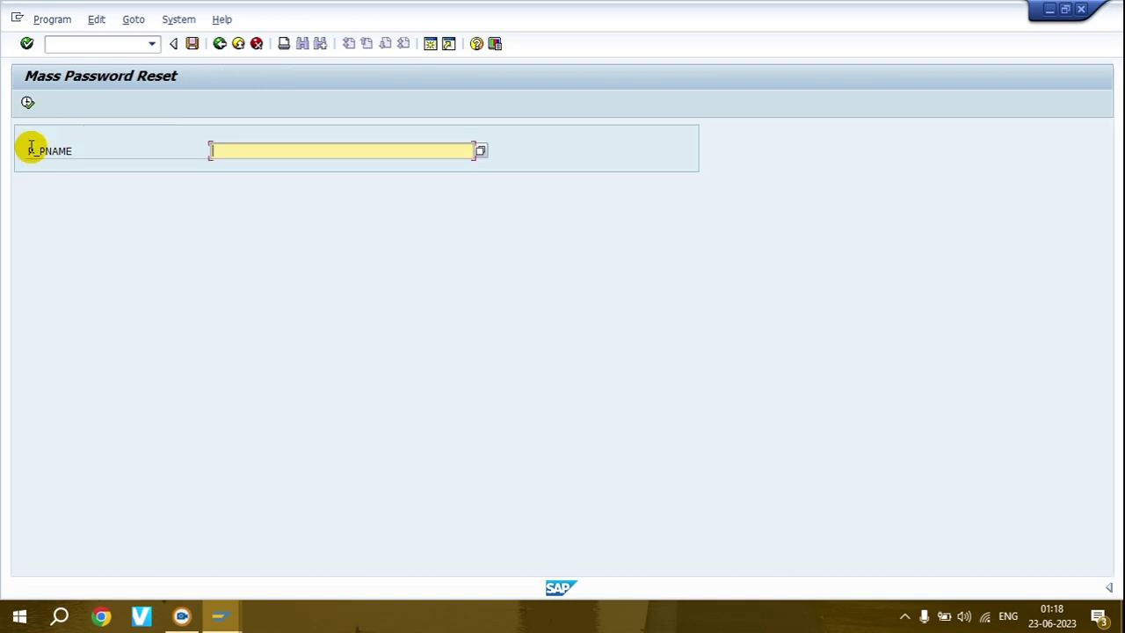